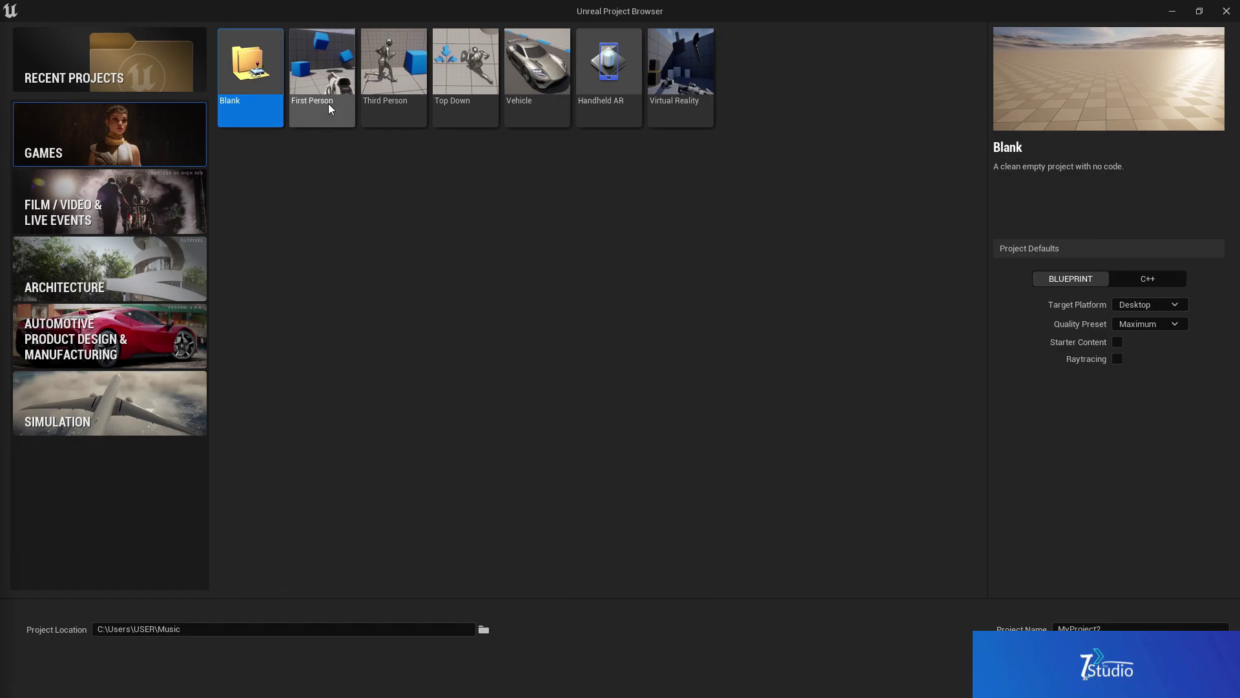
Compare the Games templates and choose the Third Person template for the new project.
{"action": "left_click", "coordinate": [681, 87]}
{"action": "left_click", "coordinate": [537, 89]}
{"action": "left_click", "coordinate": [438, 89]}
{"action": "left_click", "coordinate": [394, 100]}
{"action": "left_click", "coordinate": [547, 123]}
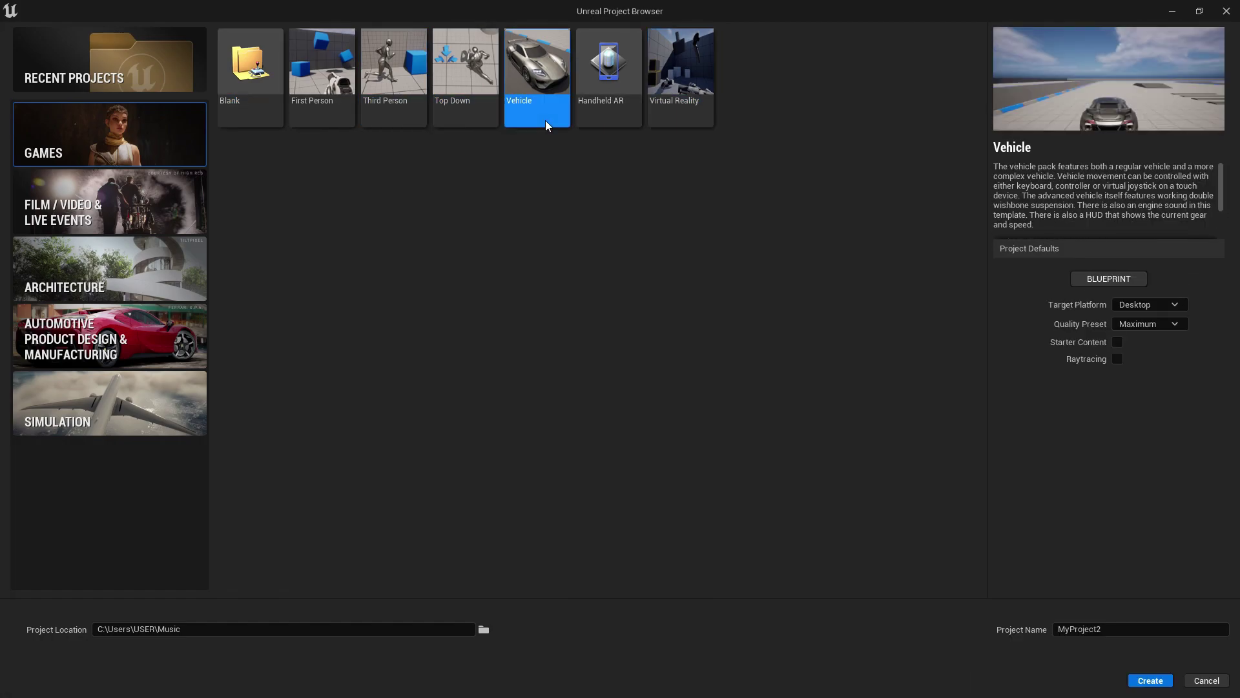
{"action": "left_click", "coordinate": [376, 107]}
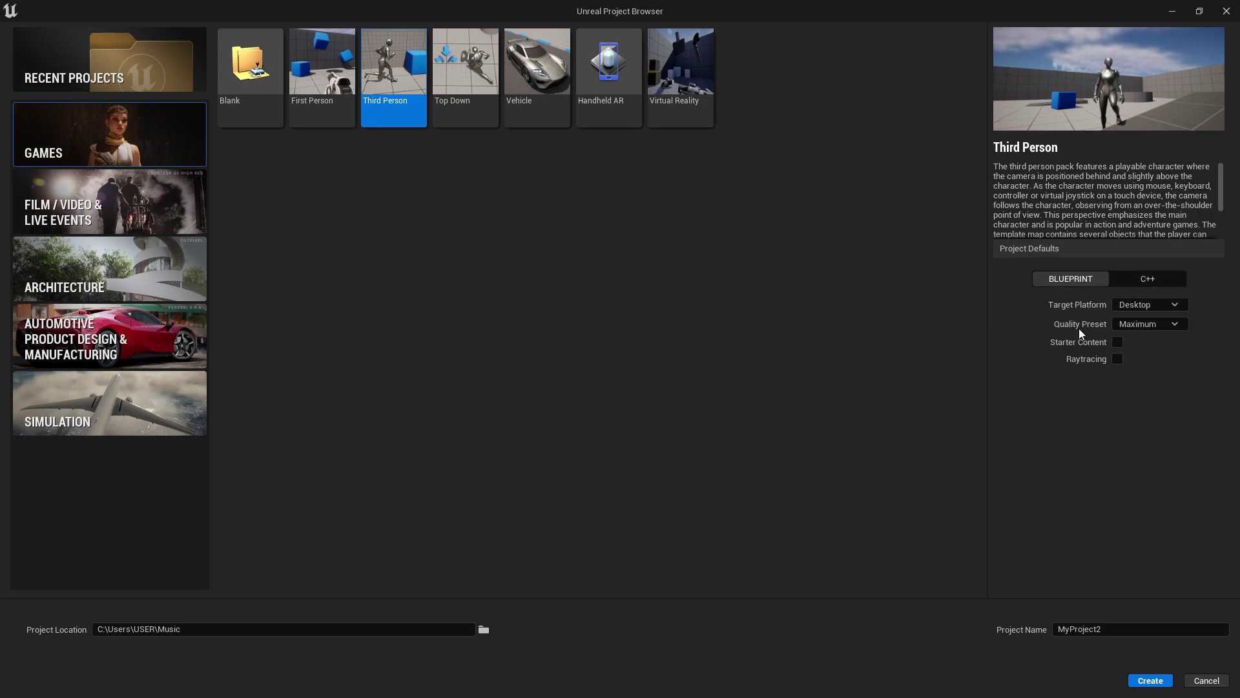
Set the project's target platform to Mobile and its quality preset to Scalable.
{"action": "left_click", "coordinate": [1146, 305]}
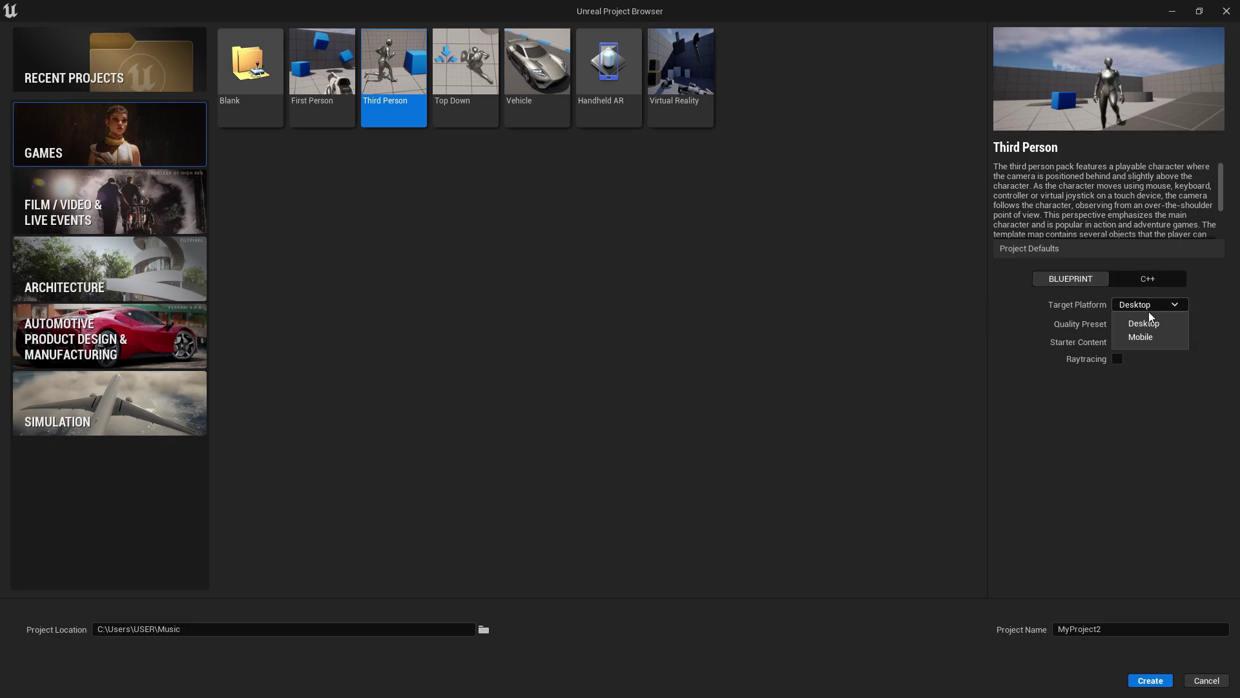
{"action": "left_click", "coordinate": [1126, 337]}
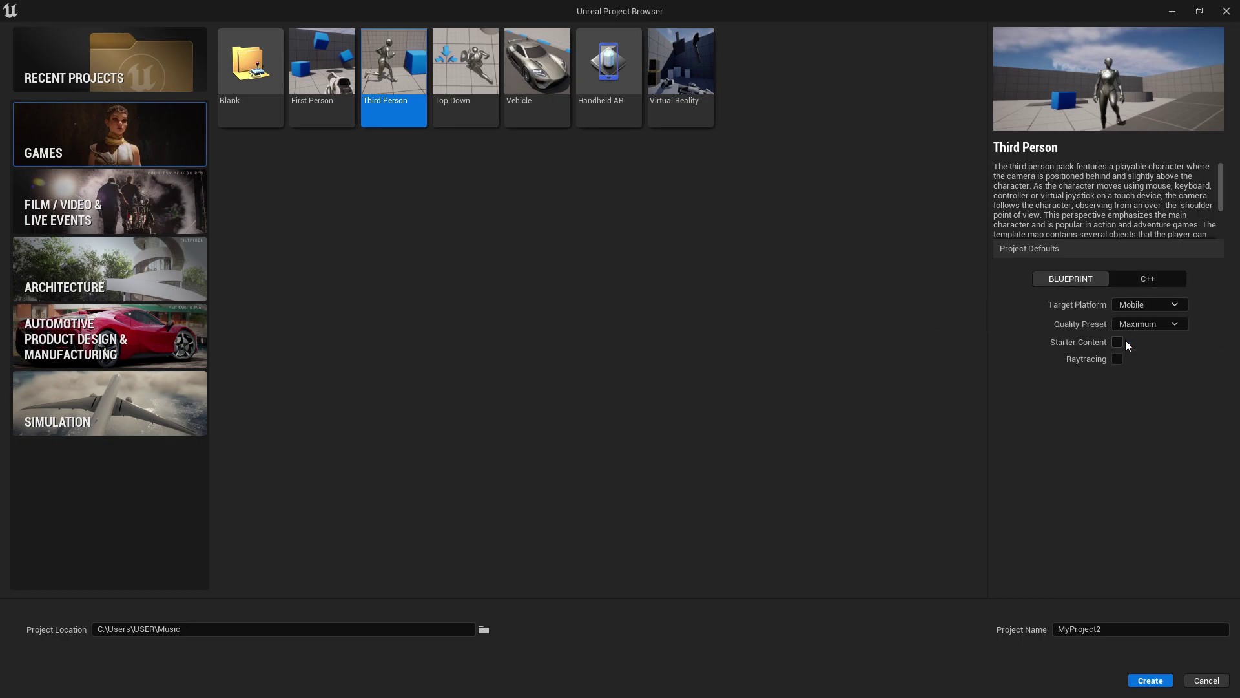
{"action": "left_click", "coordinate": [1173, 321]}
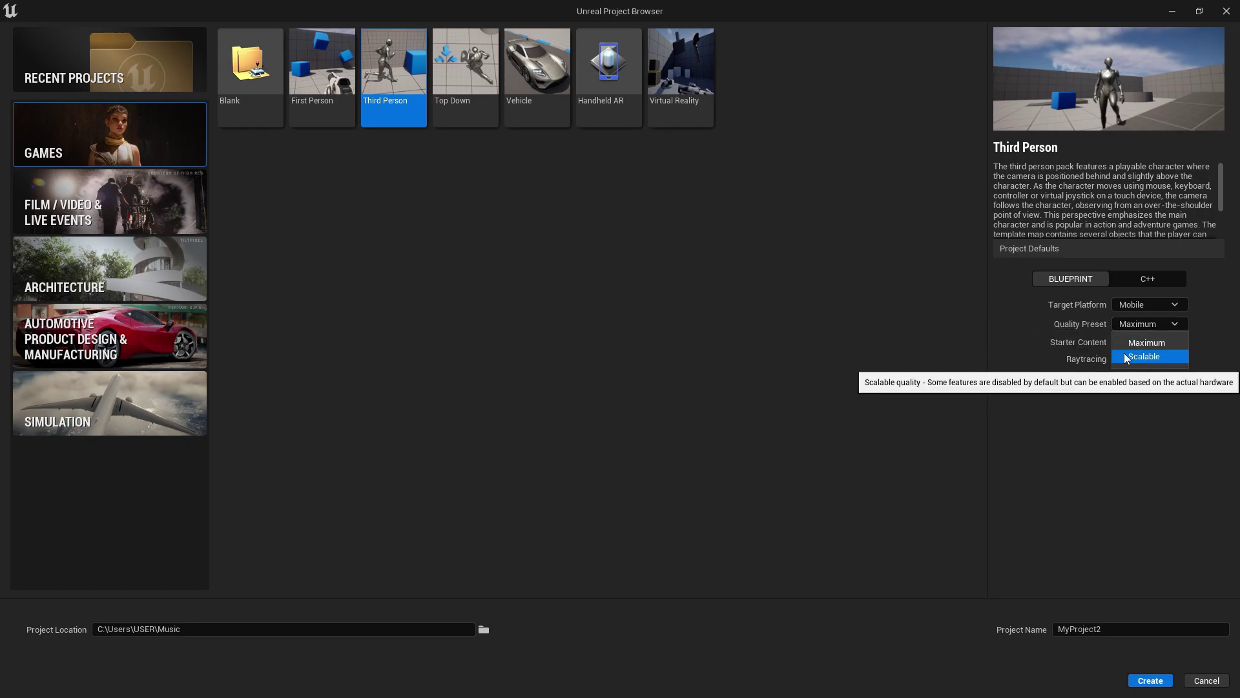
{"action": "left_click", "coordinate": [1143, 357]}
{"action": "left_click", "coordinate": [1152, 327]}
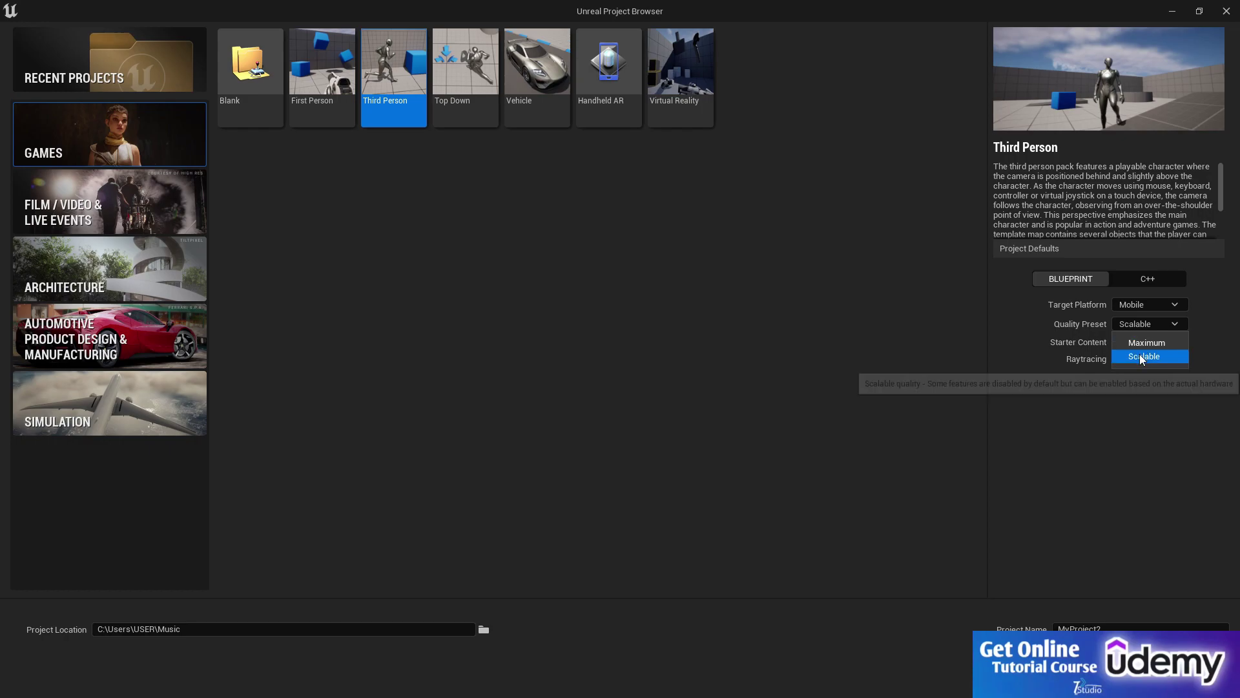
{"action": "left_click", "coordinate": [1141, 356]}
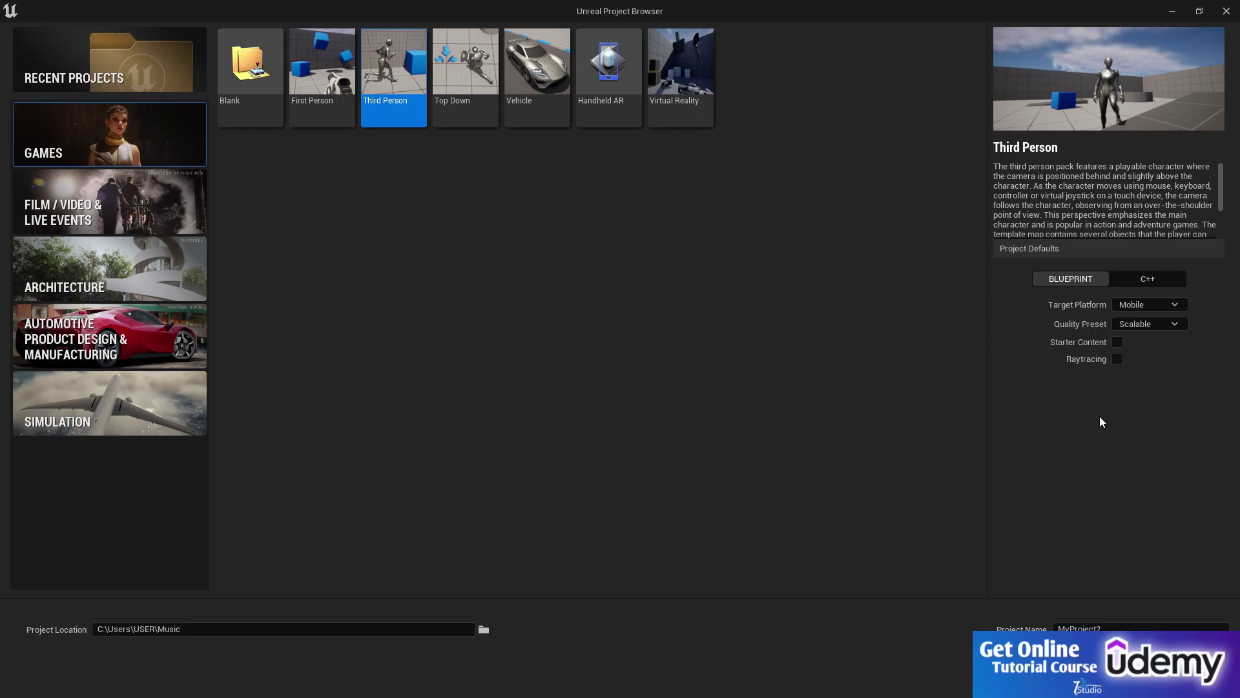
{"action": "left_click", "coordinate": [1117, 344]}
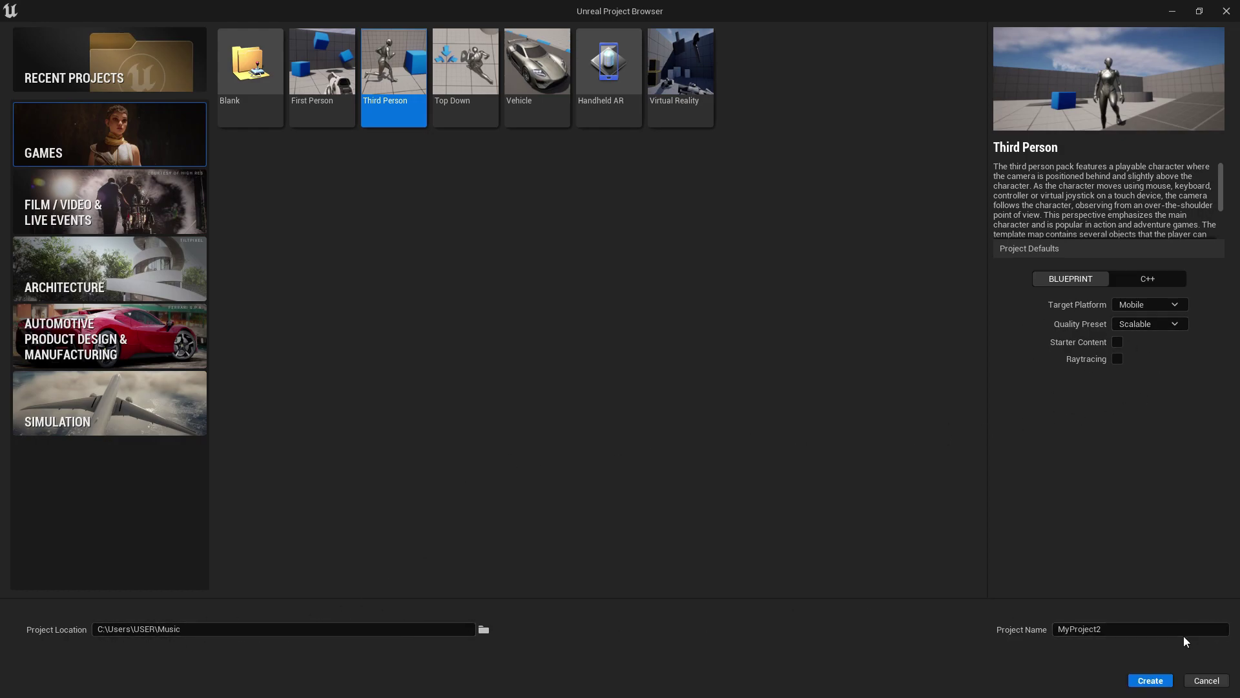
Name the project UE51_Mobile and create it.
{"action": "left_click", "coordinate": [1127, 629]}
{"action": "type", "text": "UE51_Mobile"}
{"action": "left_click", "coordinate": [1145, 678]}
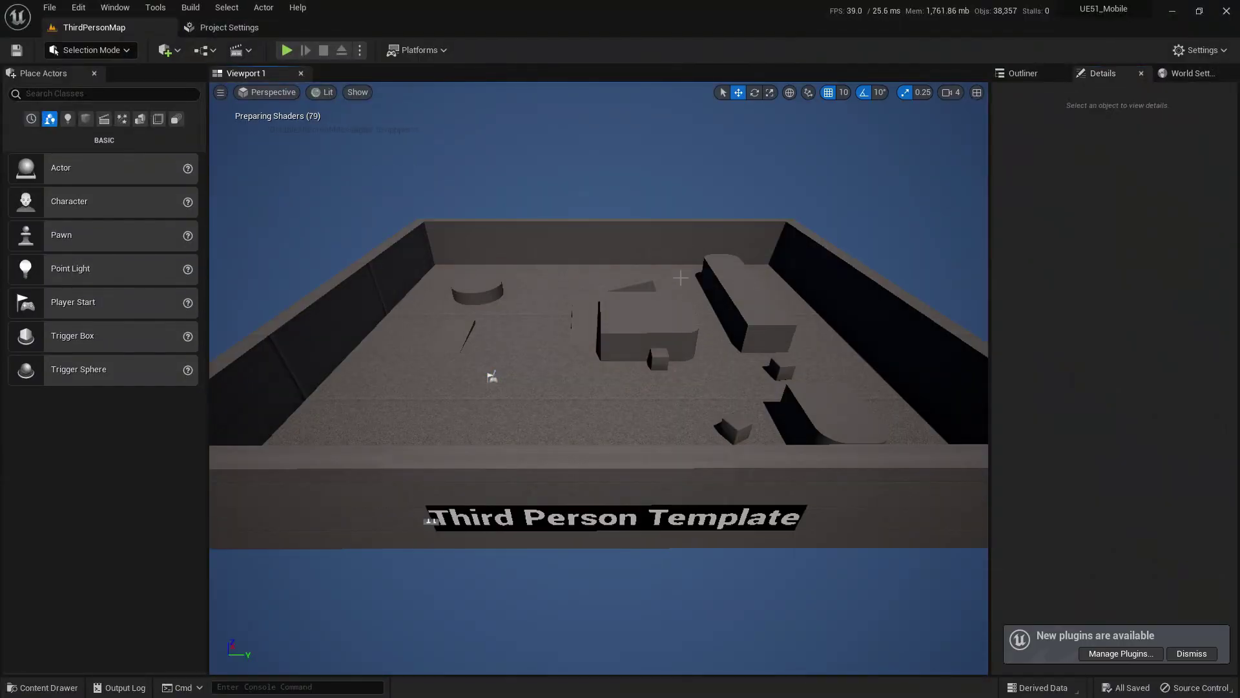
{"action": "right_click_drag", "start_coordinate": [599, 378], "coordinate": [644, 323]}
{"action": "key", "text": "w"}
{"action": "key", "text": "d"}
{"action": "right_click_drag", "start_coordinate": [775, 414], "coordinate": [698, 439]}
{"action": "key", "text": "a"}
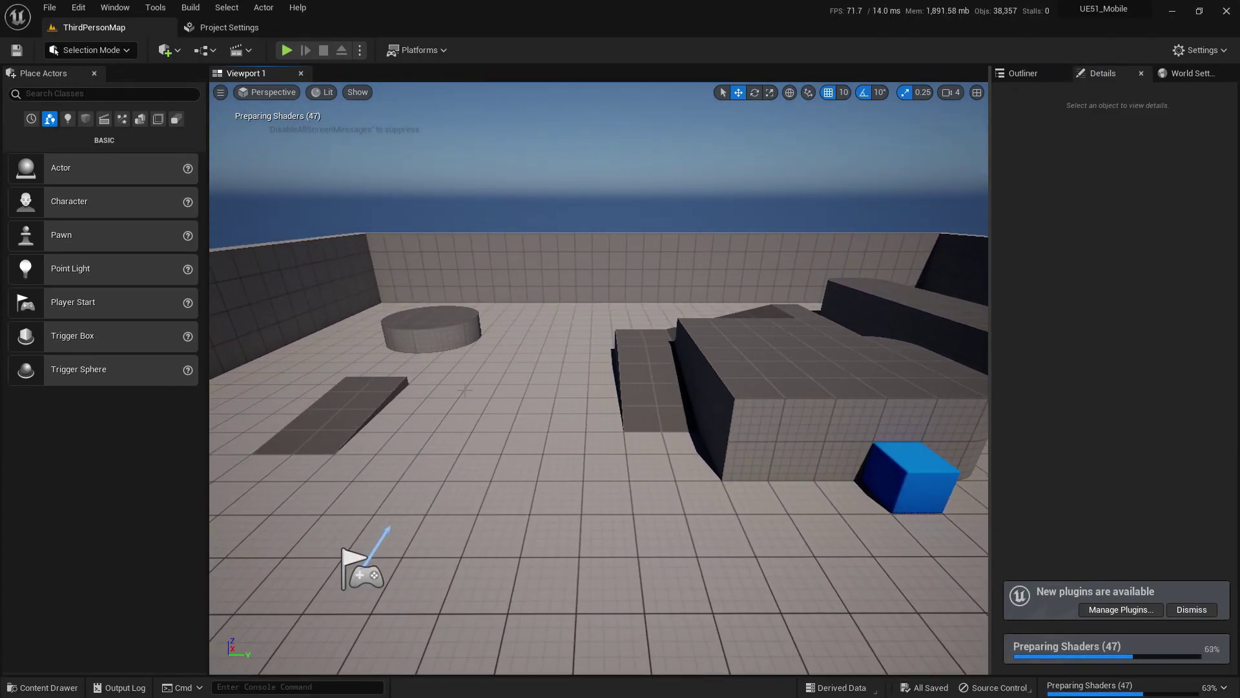
In the project's Windows platform settings, enable the SM5 shader format for D3D12 and ES3.1 for D3D11.
{"action": "left_click", "coordinate": [78, 7]}
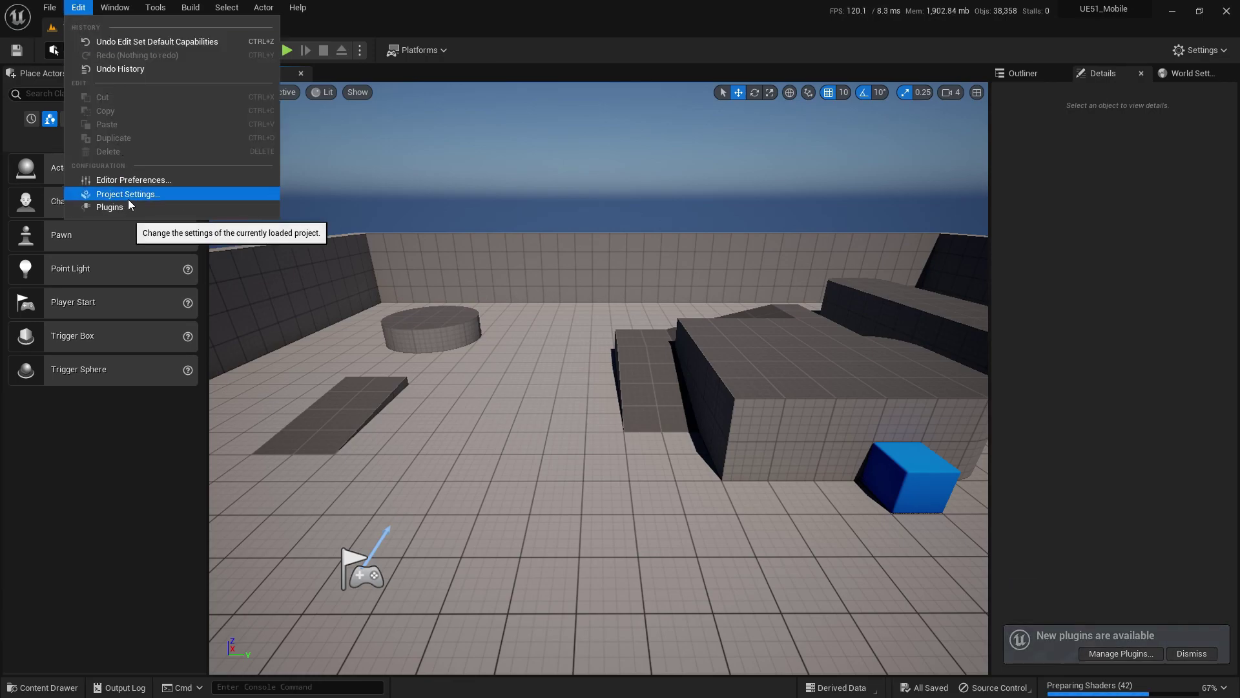
{"action": "left_click", "coordinate": [110, 188]}
{"action": "left_click_drag", "start_coordinate": [185, 157], "coordinate": [173, 536]}
{"action": "left_click", "coordinate": [39, 307]}
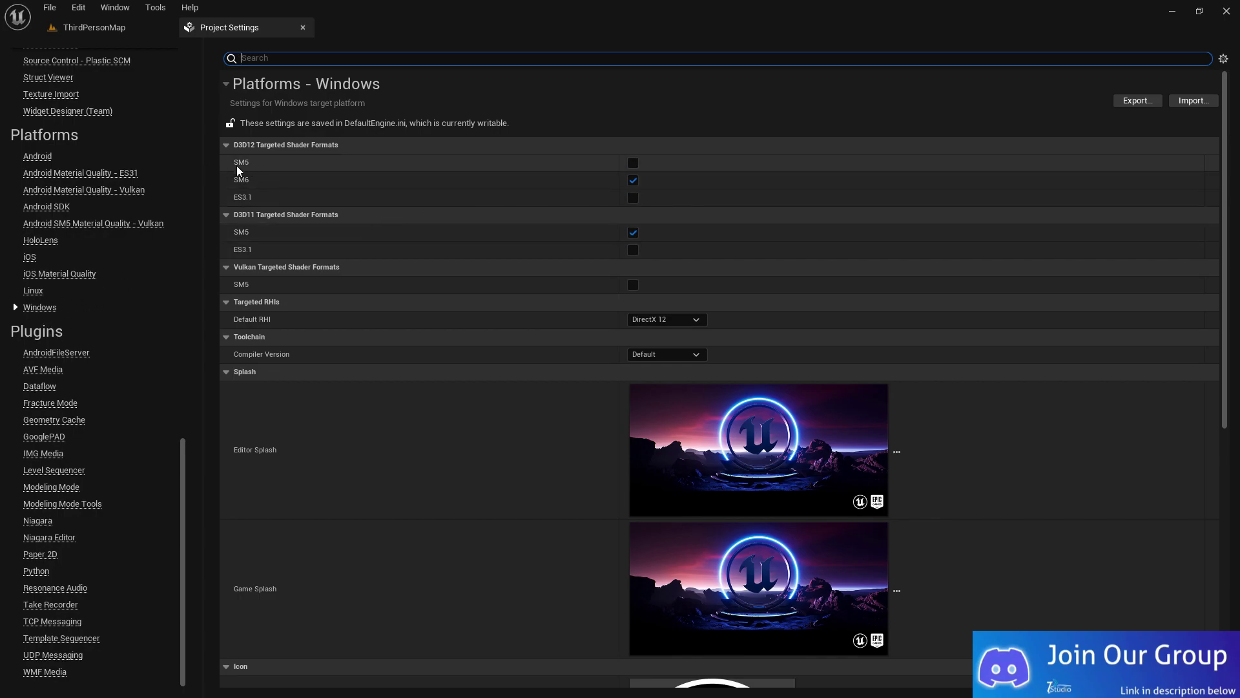
{"action": "left_click", "coordinate": [633, 163]}
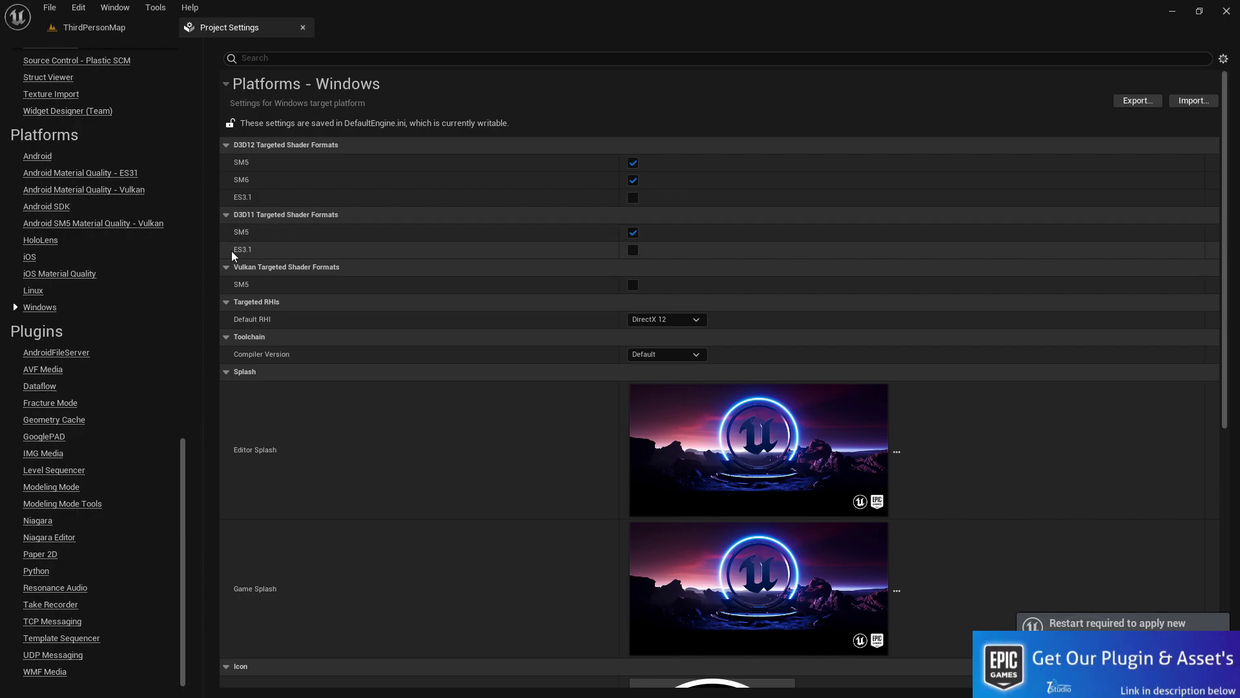
{"action": "left_click", "coordinate": [634, 250]}
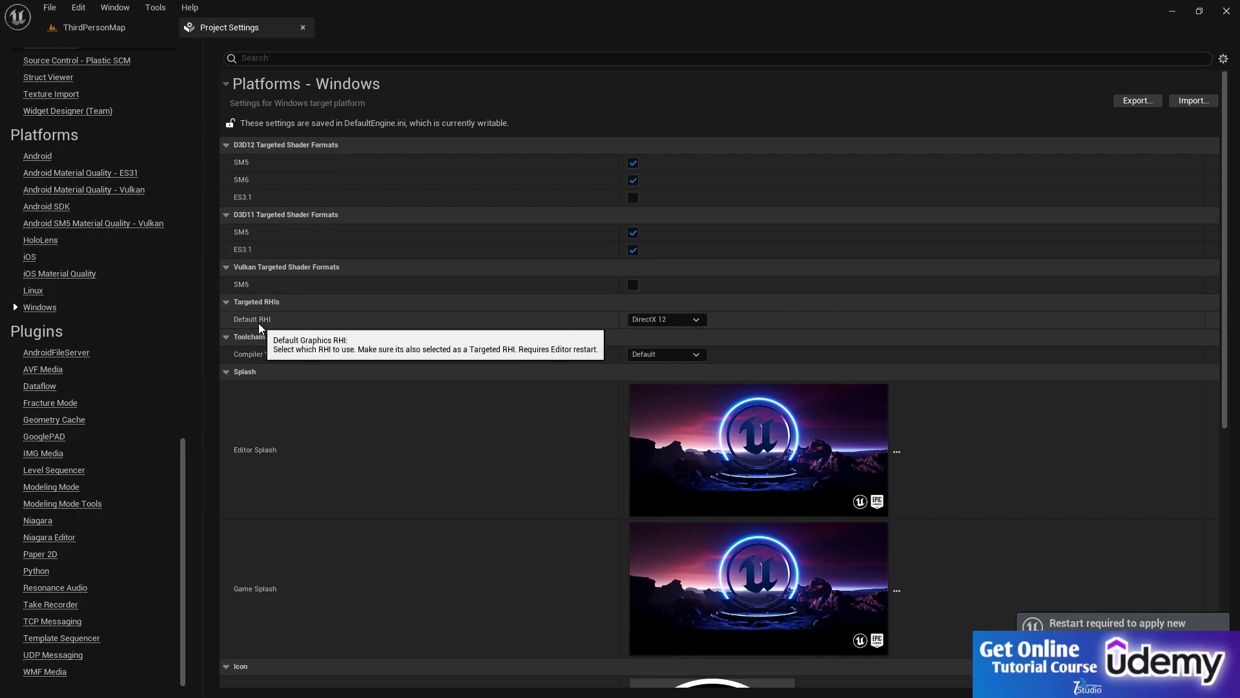
Set the Windows platform's Default RHI to Default and its compiler version to Visual Studio 2022.
{"action": "left_click", "coordinate": [684, 320]}
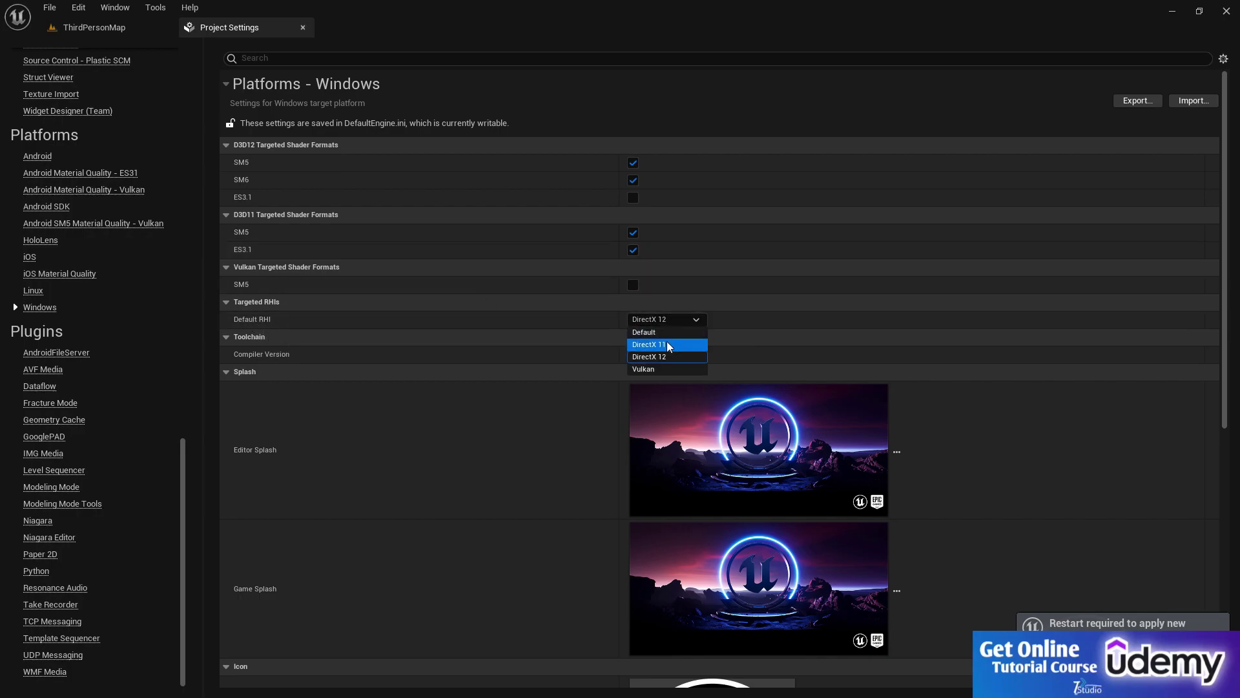
{"action": "left_click", "coordinate": [646, 333]}
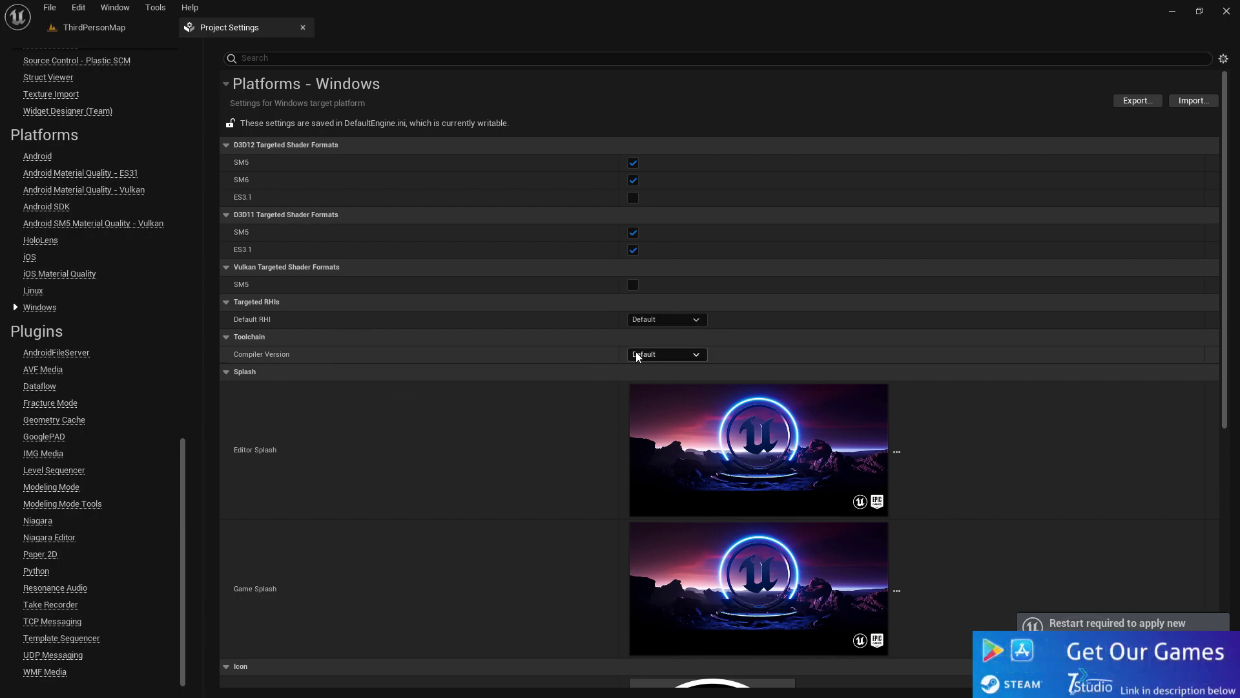
{"action": "left_click", "coordinate": [636, 354]}
{"action": "left_click", "coordinate": [654, 417]}
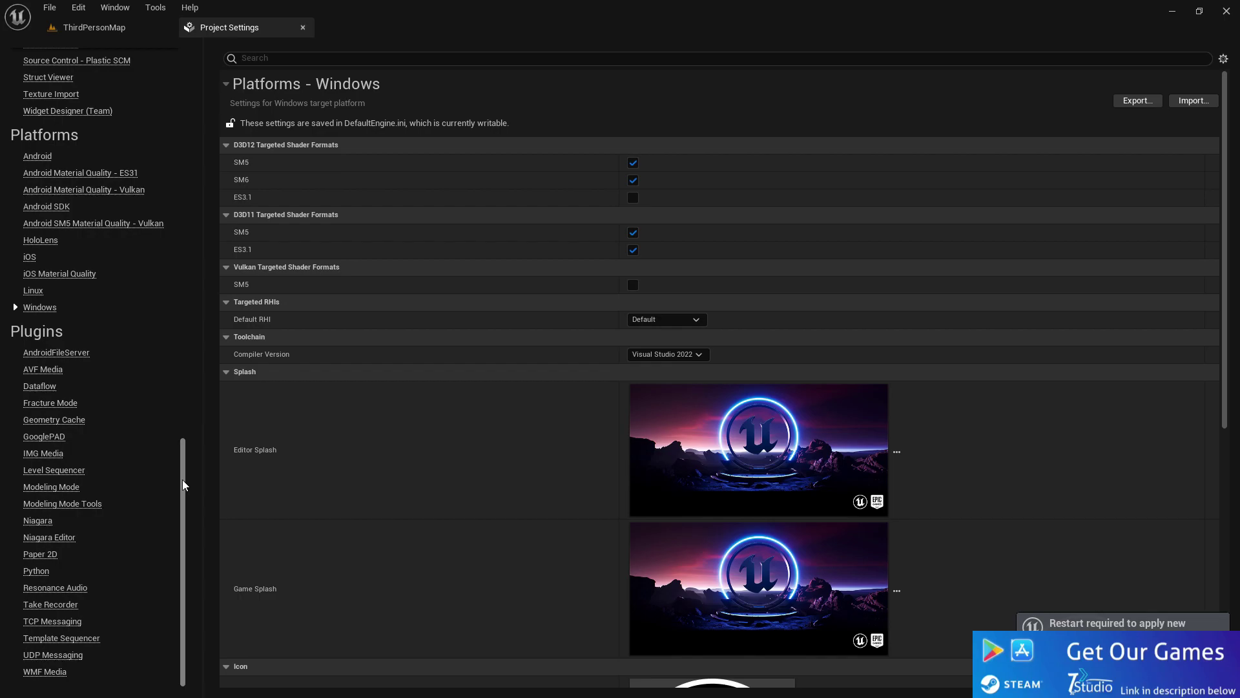
{"action": "left_click_drag", "start_coordinate": [182, 480], "coordinate": [111, 394]}
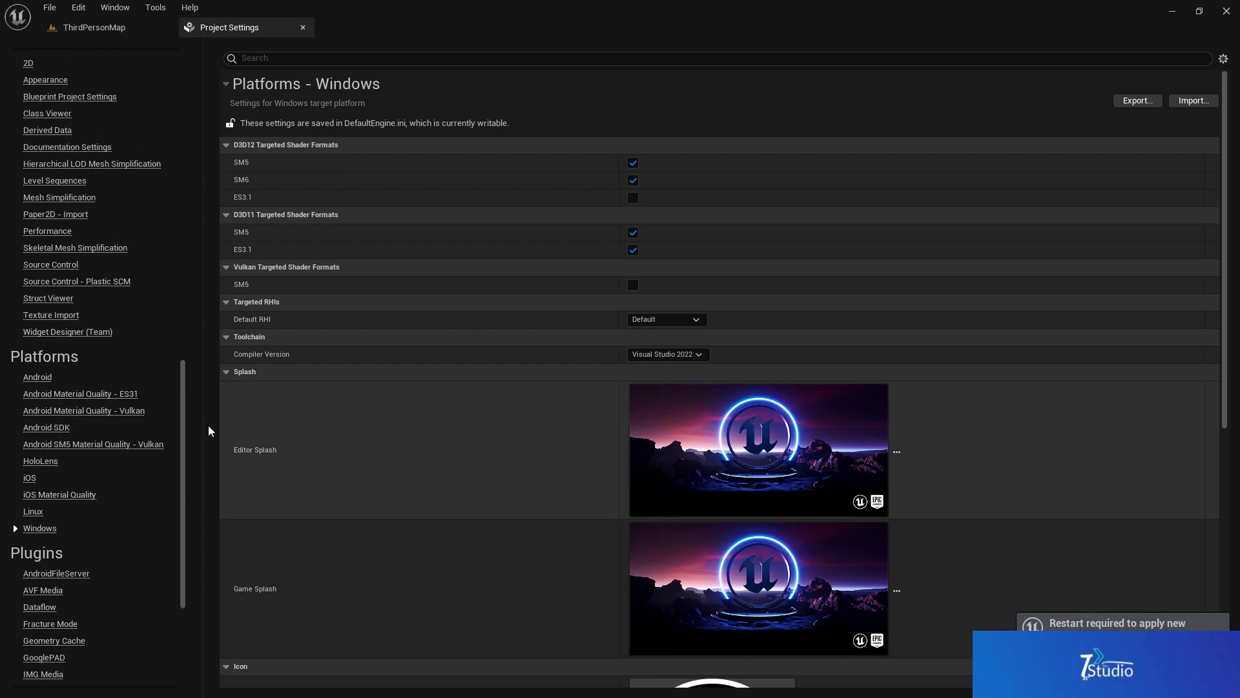
{"action": "scroll", "coordinate": [390, 390], "scroll_direction": "down", "scroll_amount": 1}
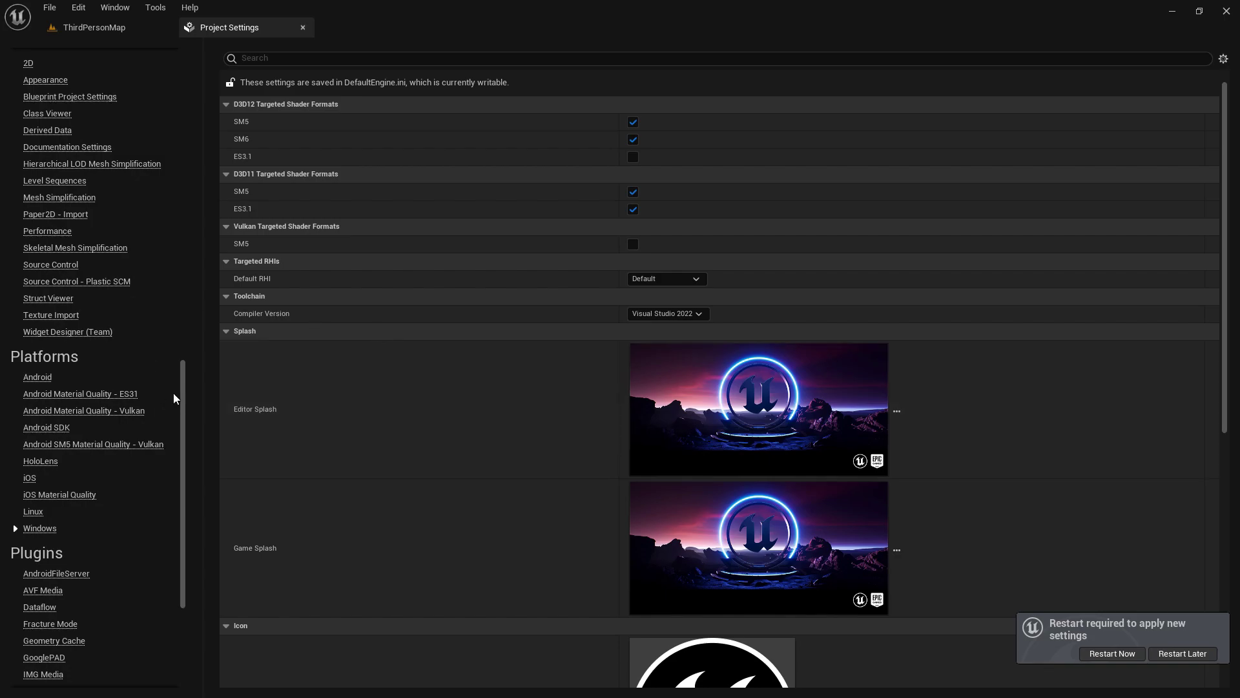
{"action": "left_click_drag", "start_coordinate": [180, 378], "coordinate": [192, 558]}
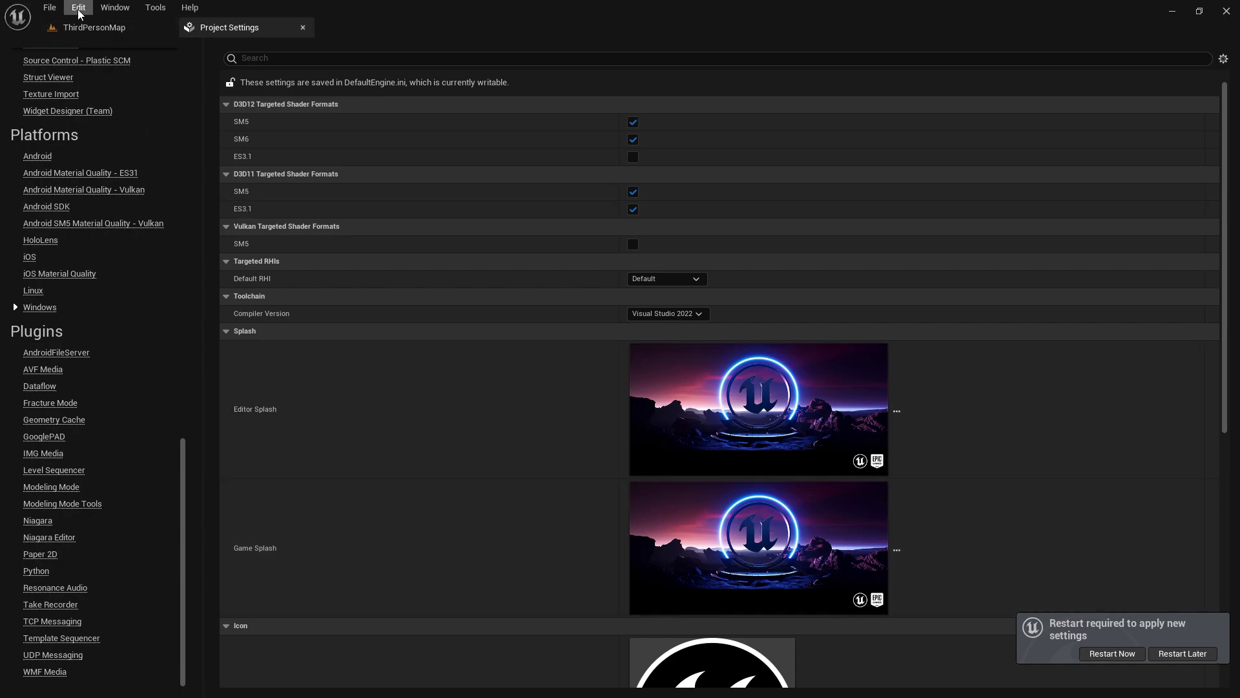
Search all Editor Preferences for "multi", enable multithreaded lightmap and shadowmap encoding, and close the preferences.
{"action": "left_click", "coordinate": [68, 27]}
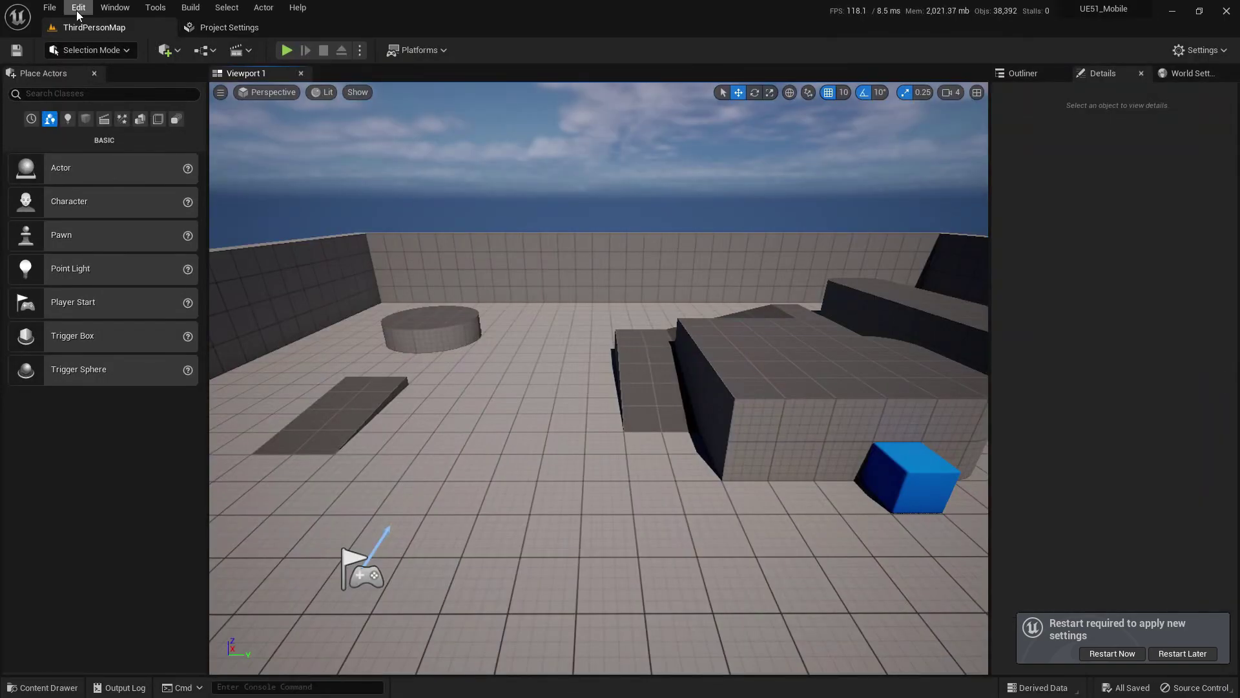
{"action": "left_click", "coordinate": [79, 13]}
{"action": "left_click", "coordinate": [132, 180]}
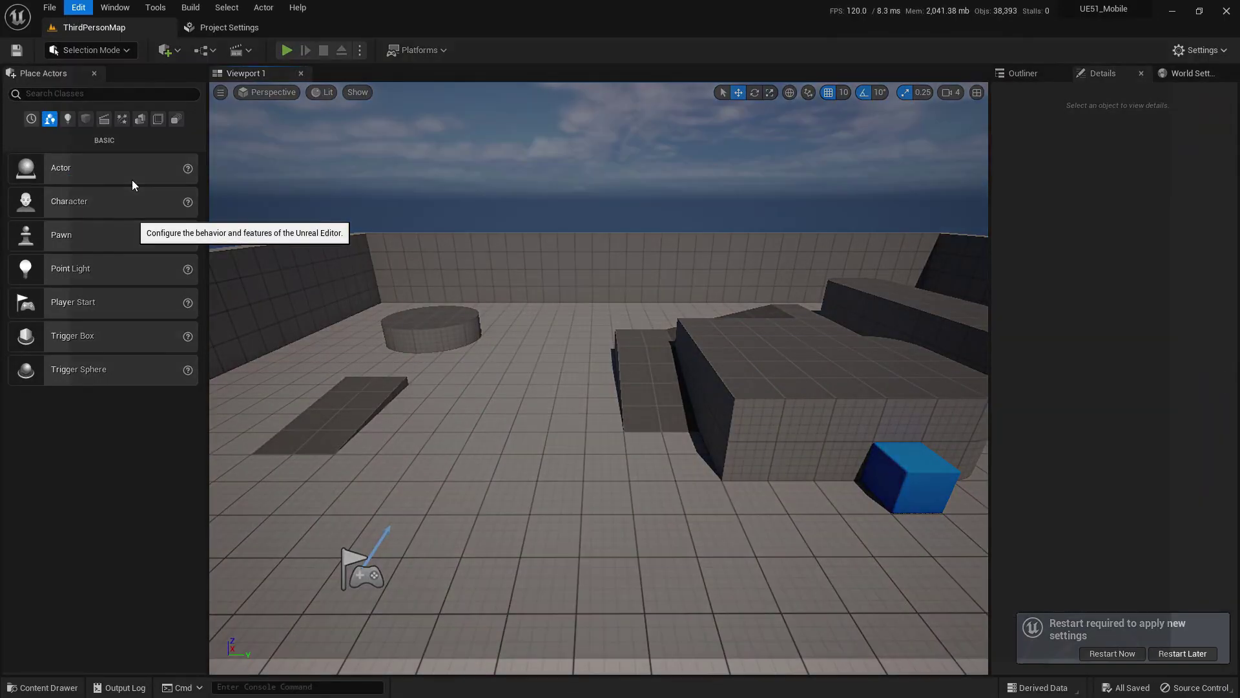
{"action": "left_click", "coordinate": [45, 41]}
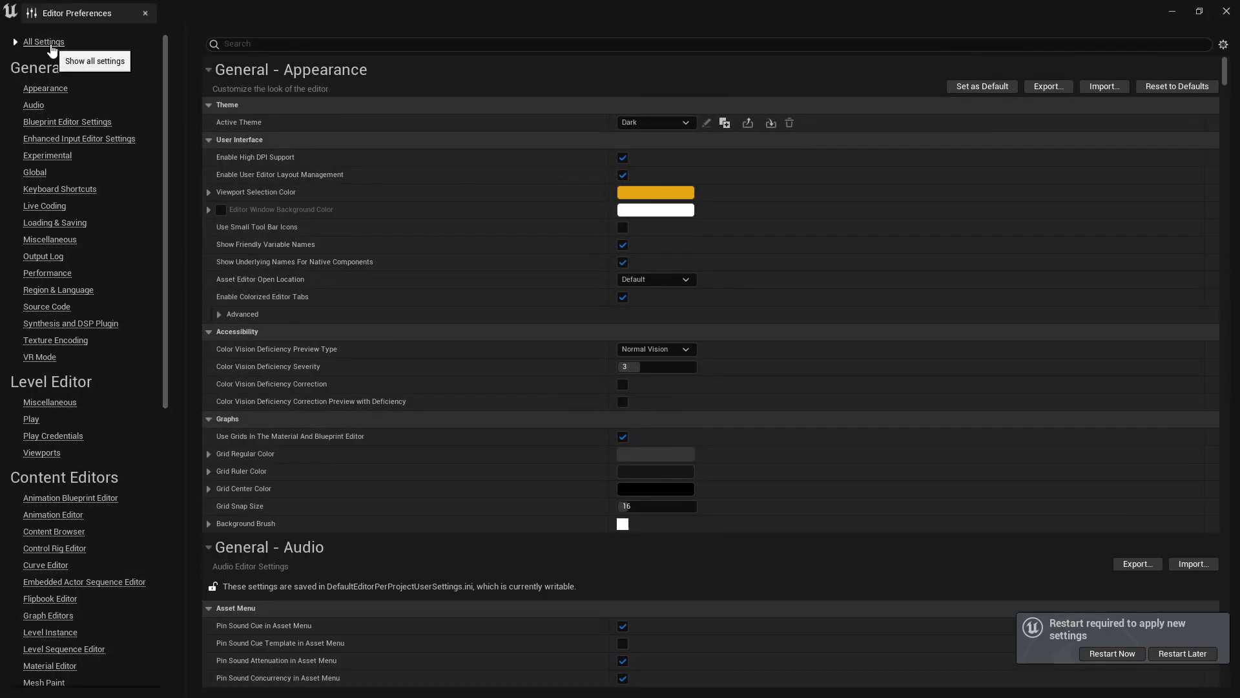
{"action": "left_click", "coordinate": [265, 44]}
{"action": "type", "text": "mu"}
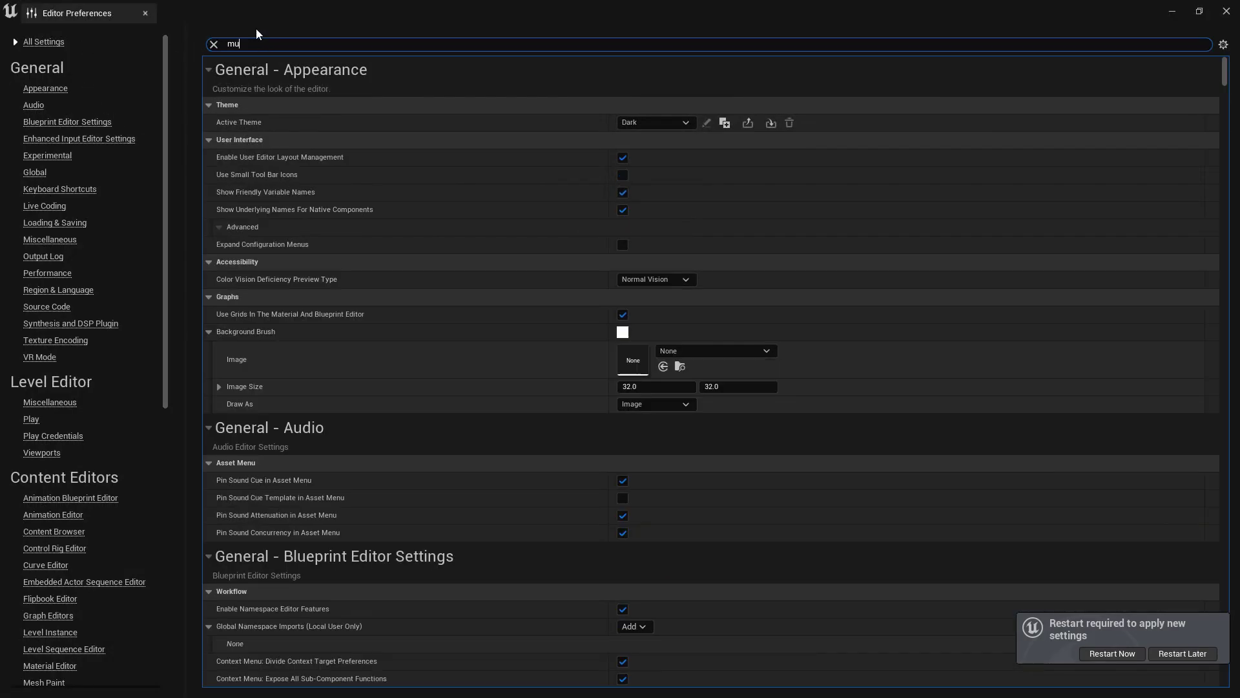
{"action": "type", "text": "lti"}
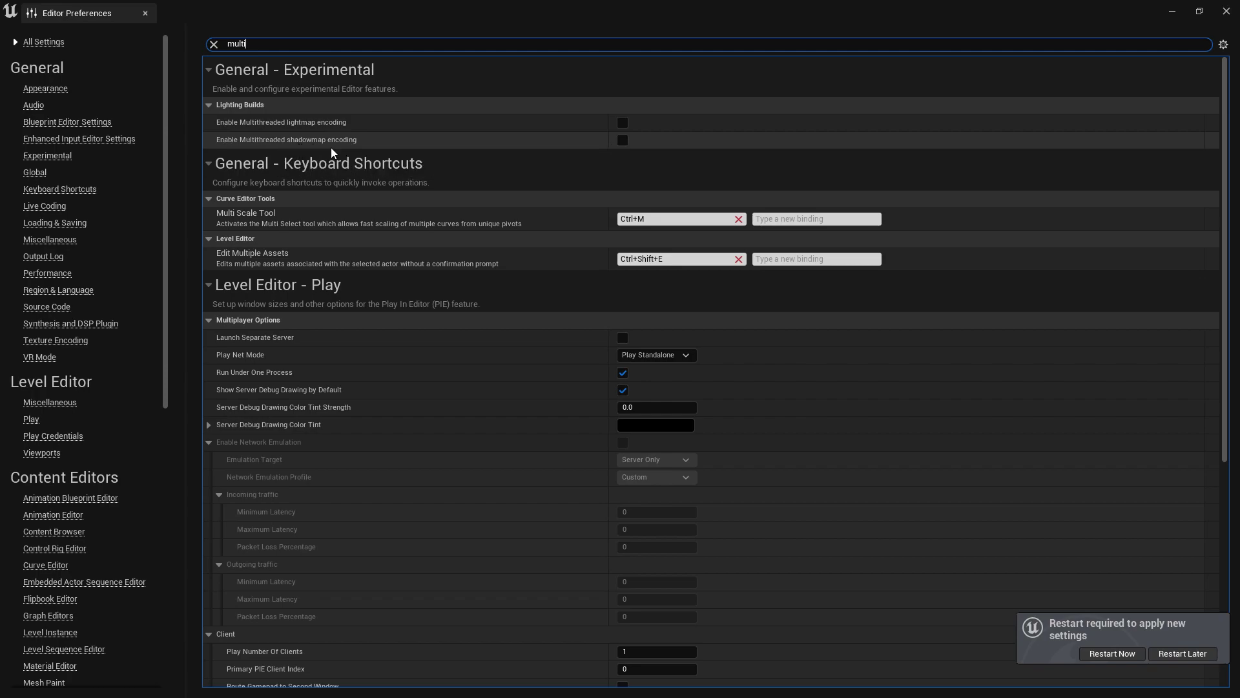
{"action": "left_click", "coordinate": [621, 140]}
{"action": "left_click", "coordinate": [621, 123]}
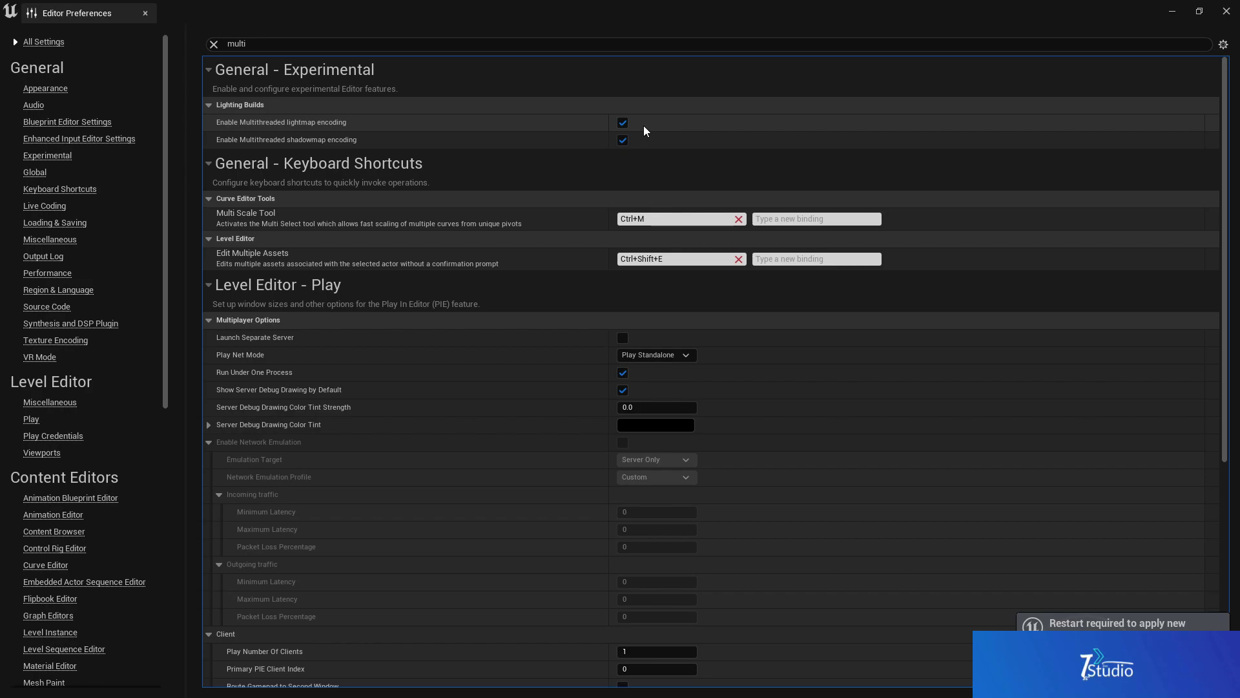
{"action": "left_click", "coordinate": [145, 12]}
Examine the Preview Rendering Level options for the level, including the Android ES 3_1 preview device.
{"action": "scroll", "coordinate": [590, 200], "scroll_direction": "down", "scroll_amount": 5}
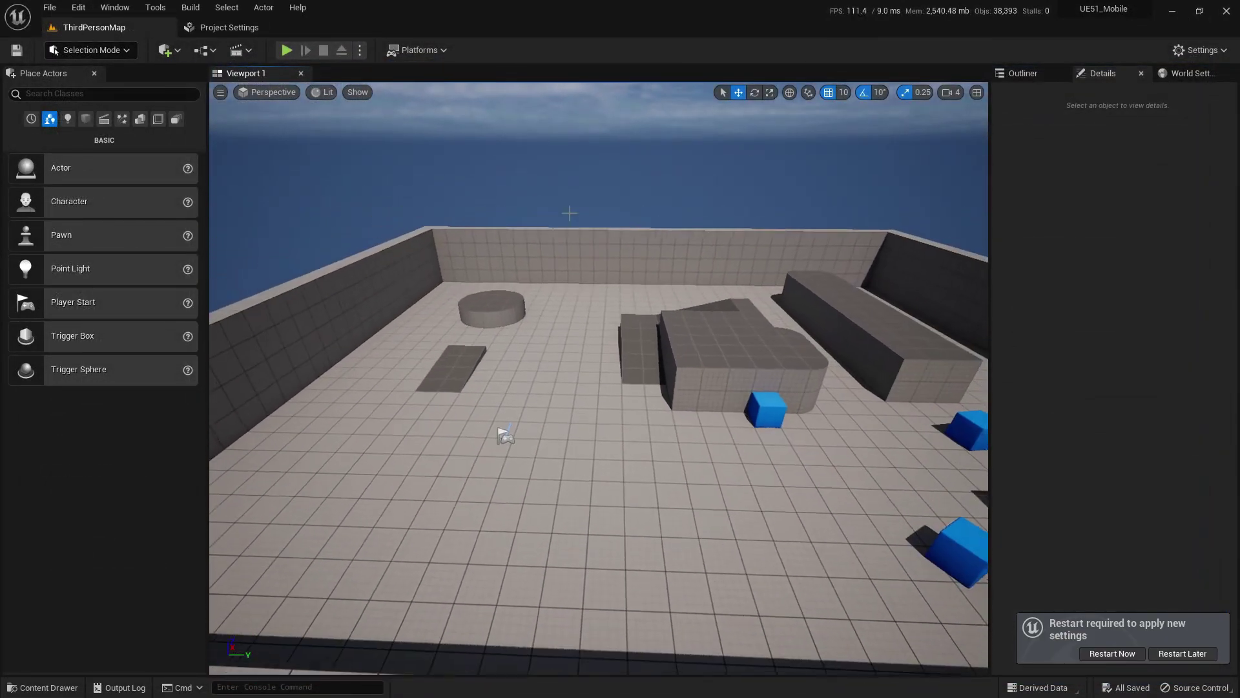
{"action": "left_click", "coordinate": [1209, 48]}
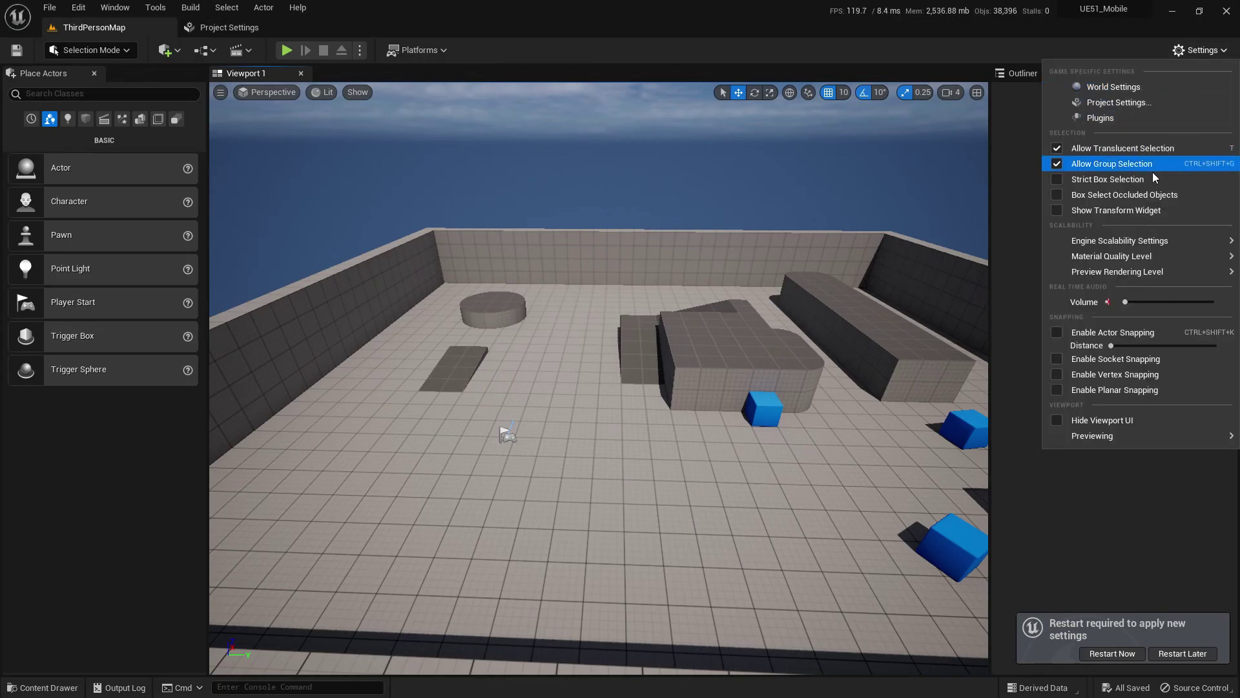
{"action": "mouse_move", "coordinate": [1087, 274]}
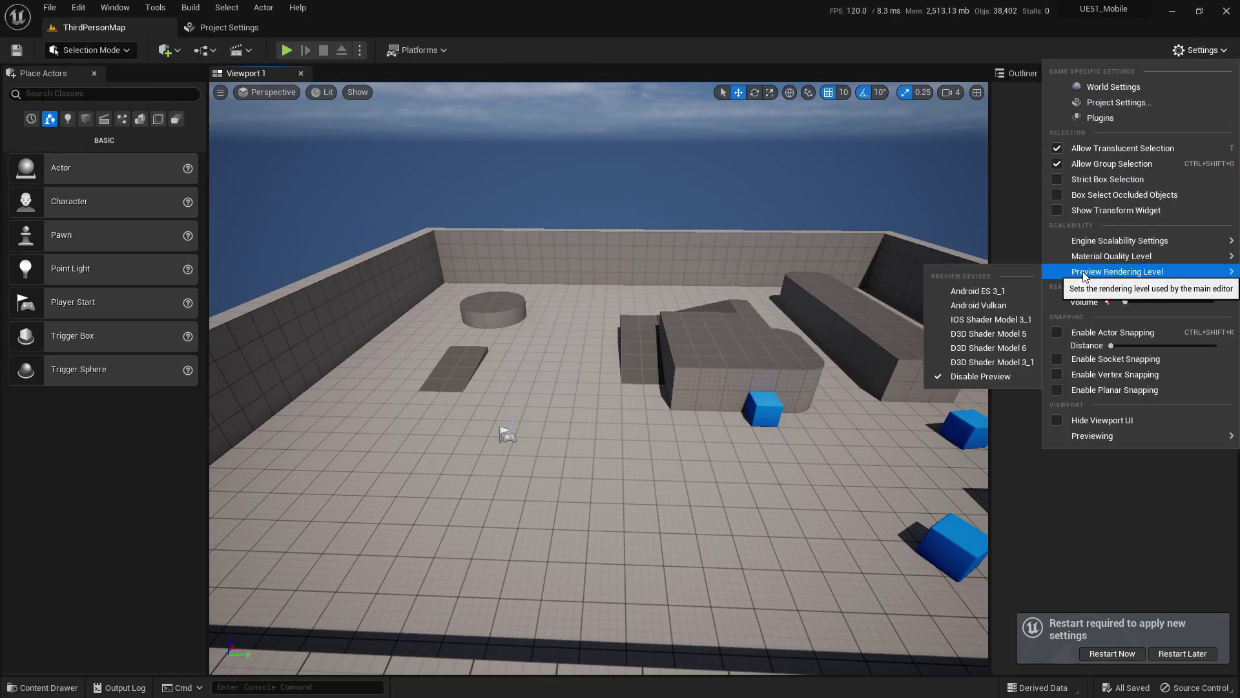
{"action": "left_click", "coordinate": [989, 292]}
{"action": "right_click_drag", "start_coordinate": [599, 378], "coordinate": [599, 352]}
{"action": "key", "text": "w"}
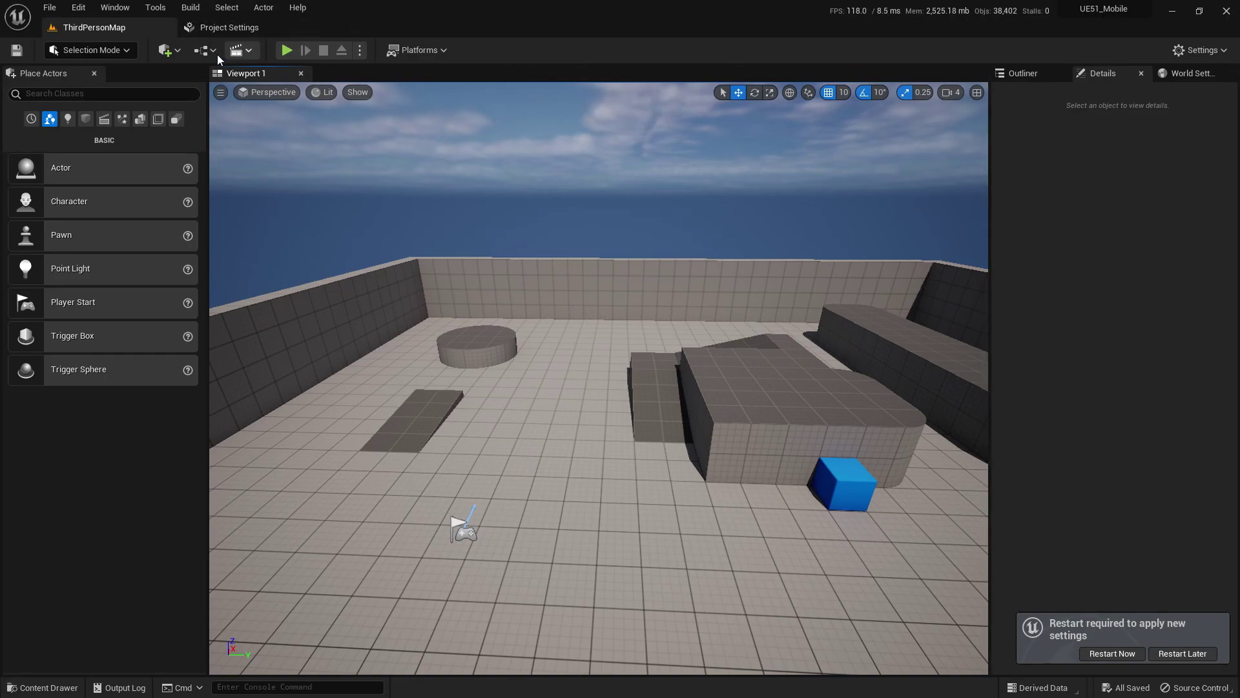
Search all Project Settings for "auto exp".
{"action": "left_click", "coordinate": [78, 7]}
{"action": "left_click", "coordinate": [141, 195]}
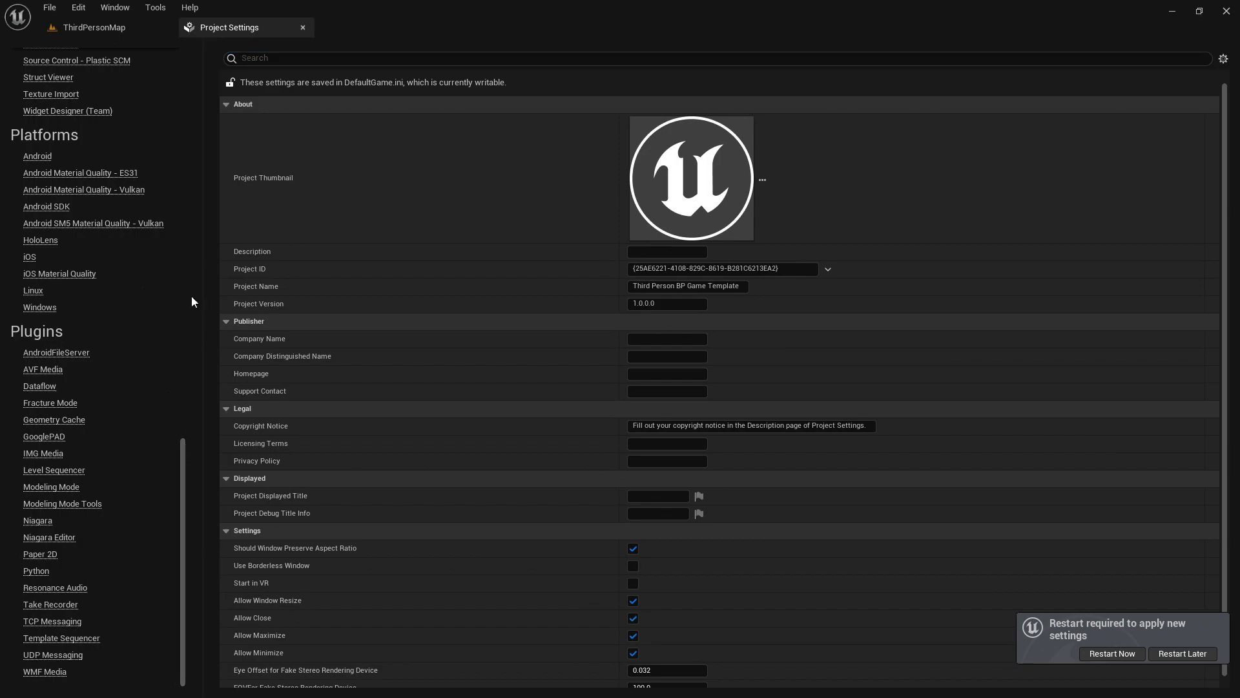
{"action": "left_click_drag", "start_coordinate": [183, 485], "coordinate": [181, 68]}
{"action": "left_click", "coordinate": [35, 57]}
{"action": "left_click", "coordinate": [303, 59]}
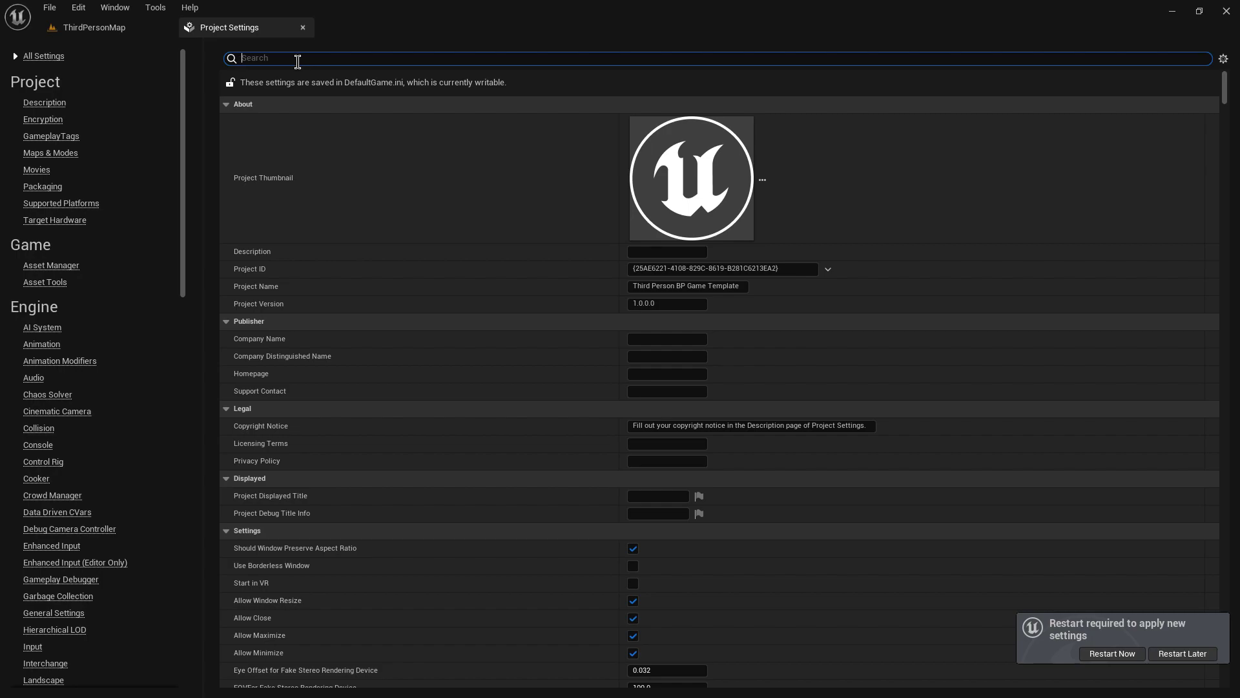
{"action": "type", "text": "auto exp"}
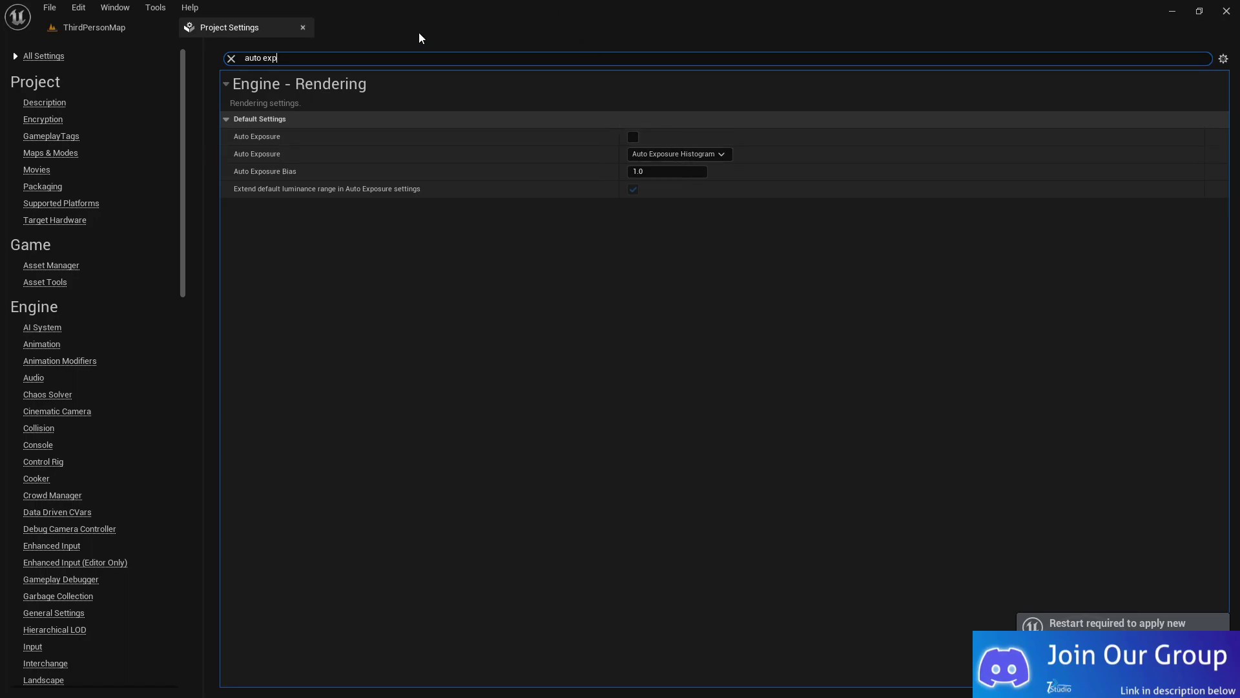
Examine the lighting exposure in a dark wall corner of ThirdPersonMap and return to the auto exposure project settings.
{"action": "left_click", "coordinate": [79, 26]}
{"action": "right_click_drag", "start_coordinate": [599, 378], "coordinate": [490, 401]}
{"action": "key", "text": "w"}
{"action": "right_click_drag", "start_coordinate": [595, 274], "coordinate": [596, 274]}
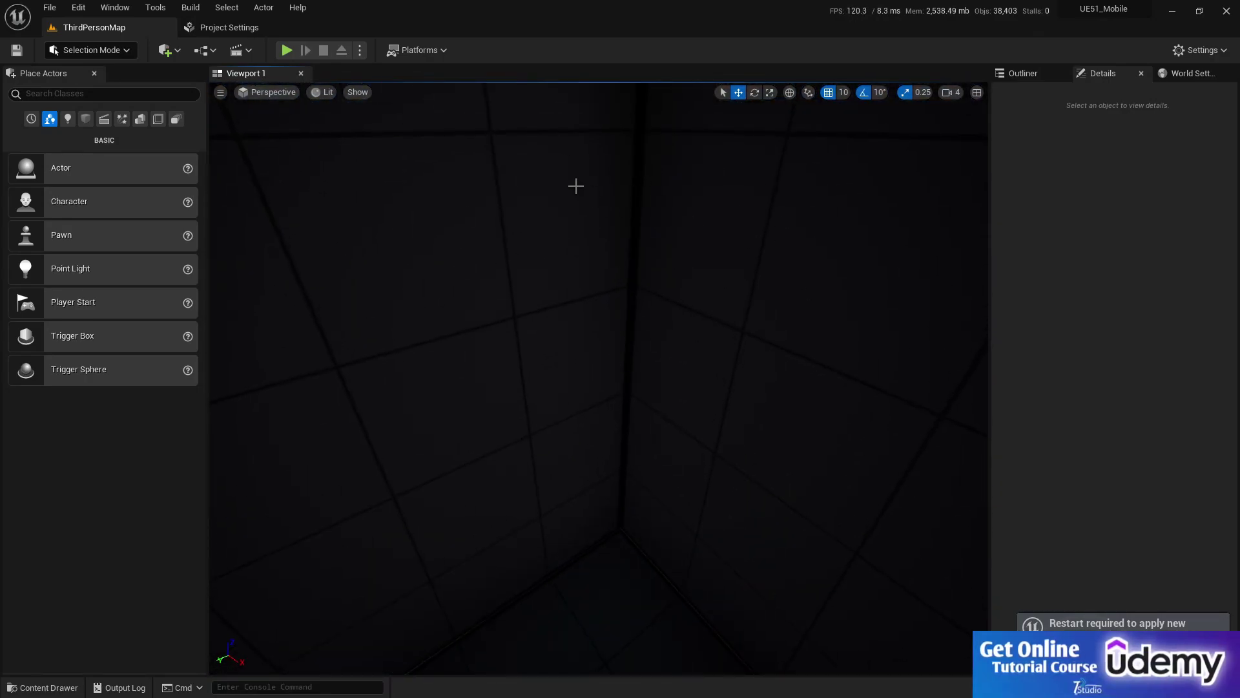
{"action": "left_click", "coordinate": [206, 26]}
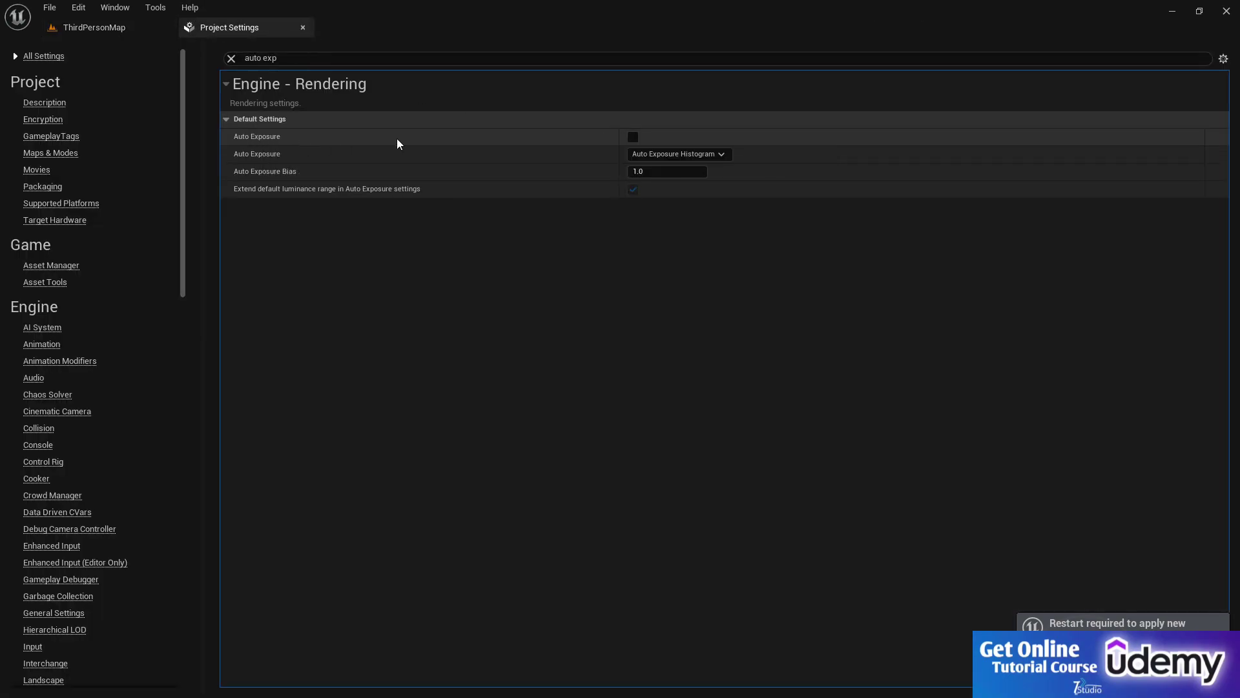
Set the project's default auto exposure method to Manual.
{"action": "left_click", "coordinate": [681, 155]}
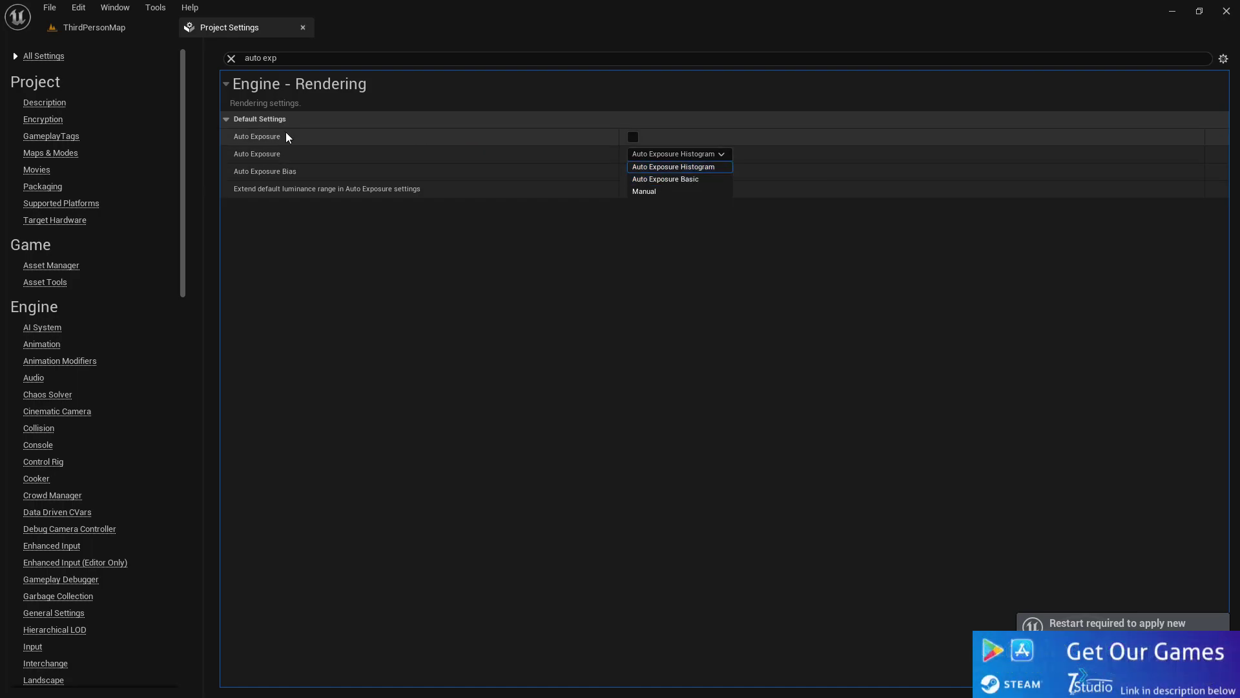
{"action": "left_click", "coordinate": [692, 192]}
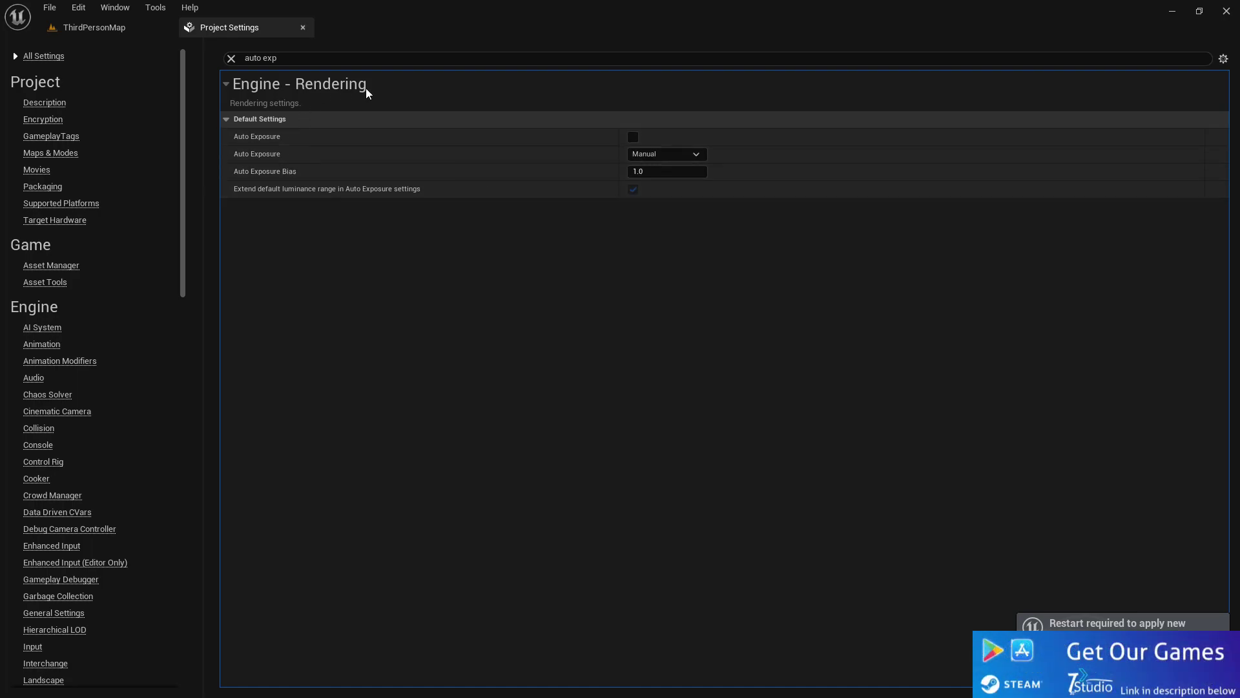
Search all Project Settings for "shadow" and set the Shadow Map Method to Shadow Maps.
{"action": "left_click", "coordinate": [231, 58]}
{"action": "left_click", "coordinate": [287, 59]}
{"action": "type", "text": "shadow"}
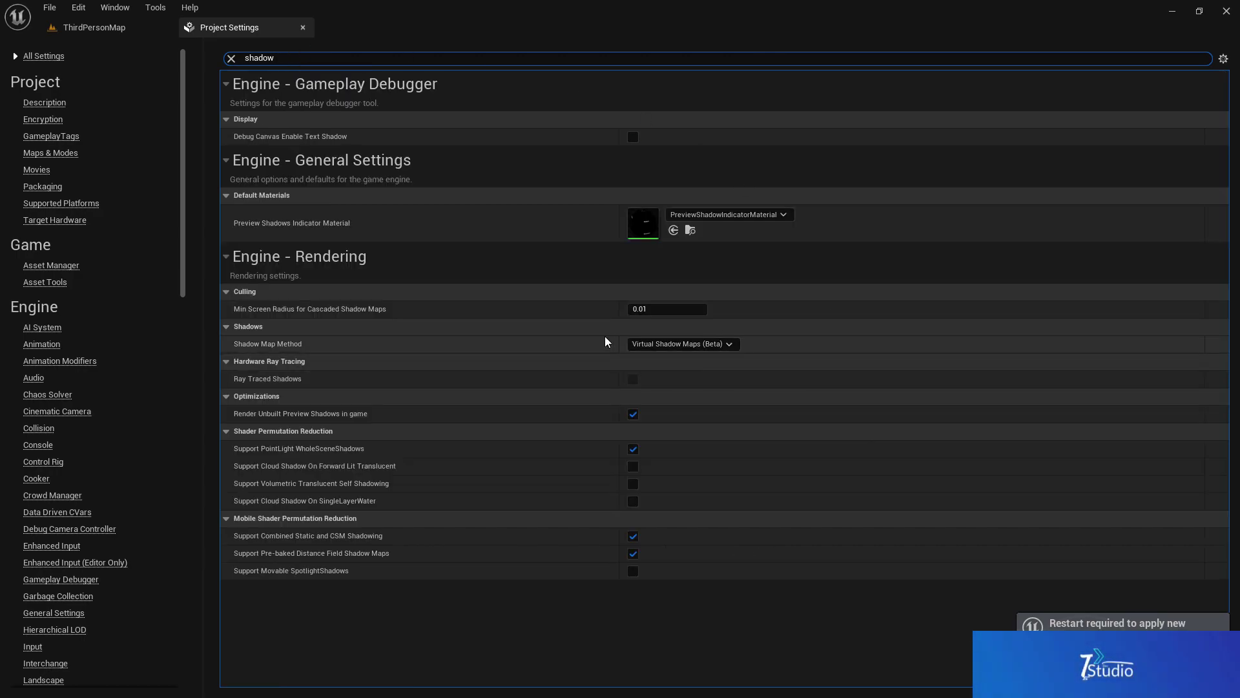
{"action": "left_click", "coordinate": [681, 344]}
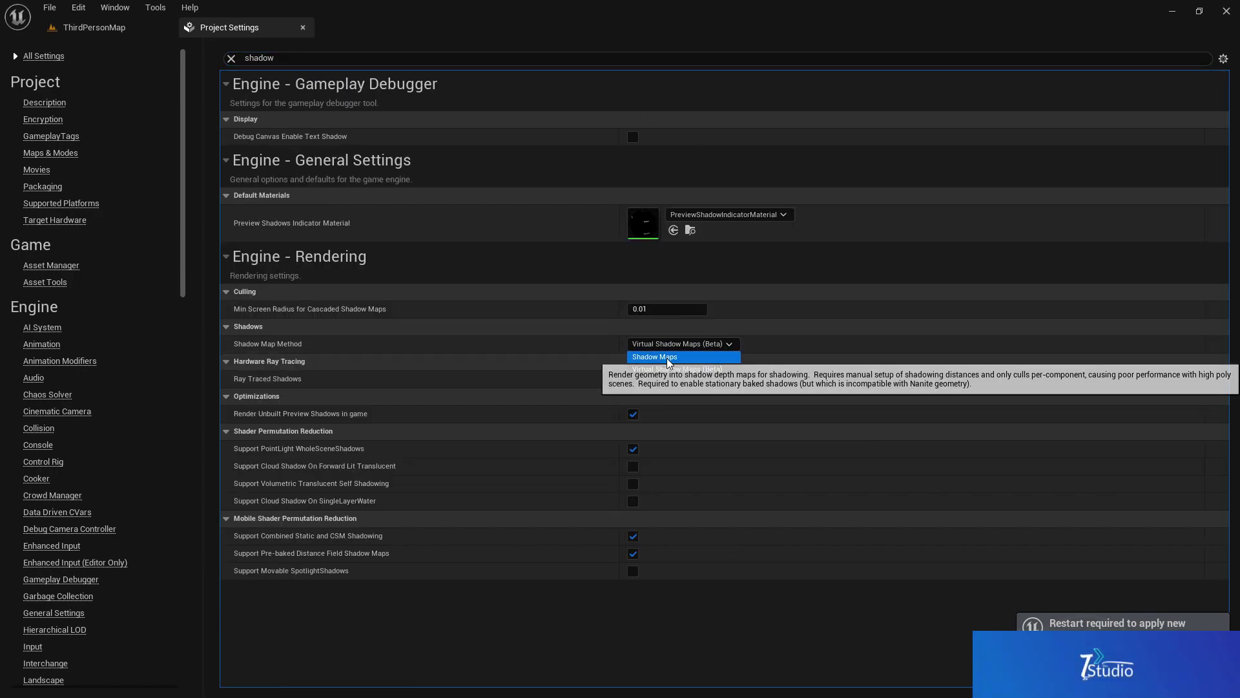
{"action": "left_click", "coordinate": [654, 356]}
{"action": "left_click", "coordinate": [662, 343]}
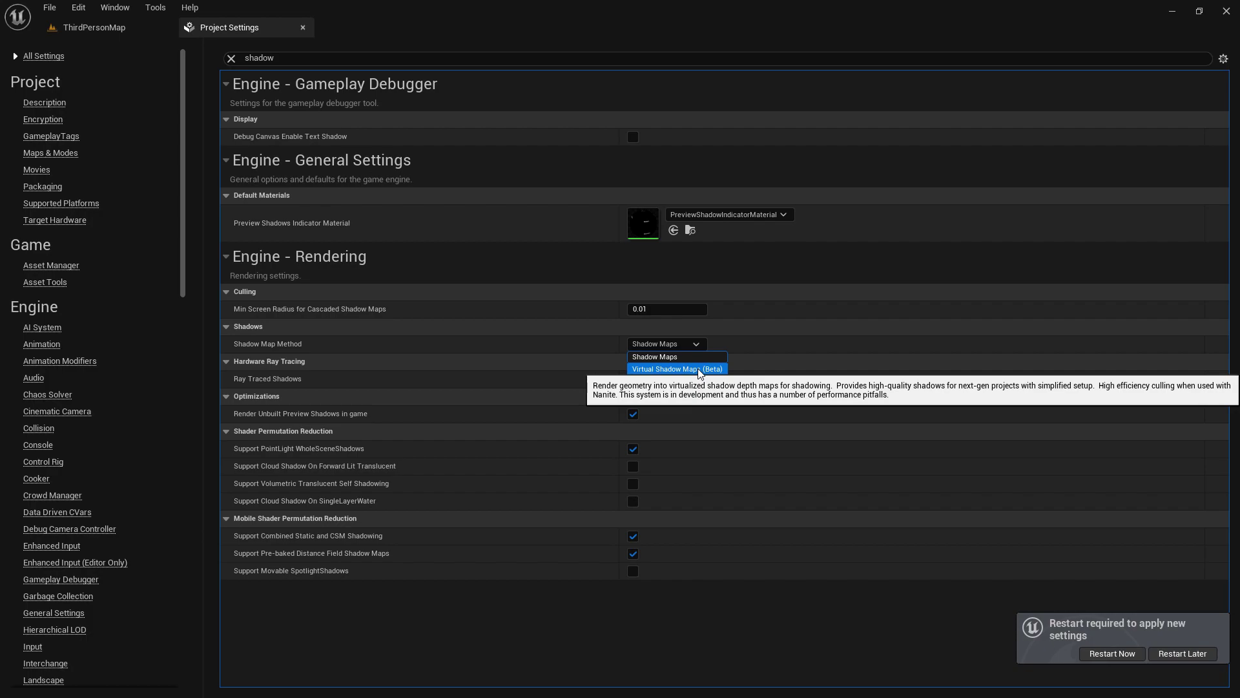
{"action": "left_click", "coordinate": [665, 356]}
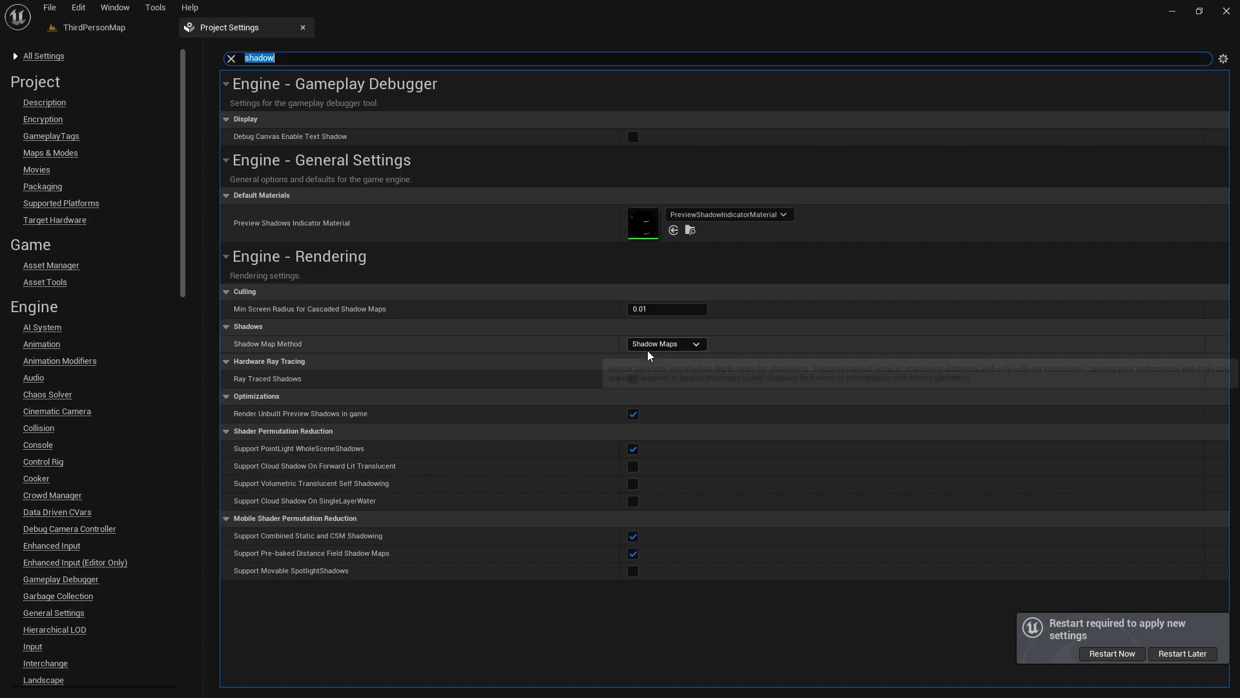
Search all Project Settings for "nanit" and disable Nanite.
{"action": "left_click", "coordinate": [232, 58]}
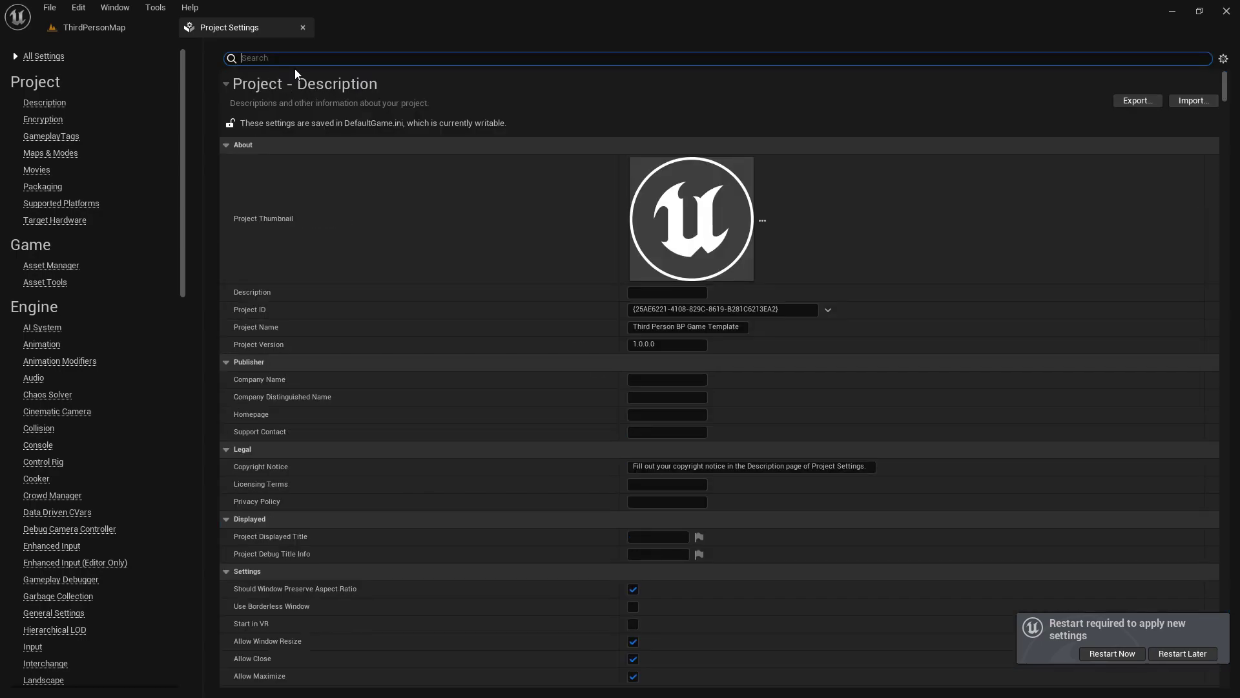
{"action": "type", "text": "nanit"}
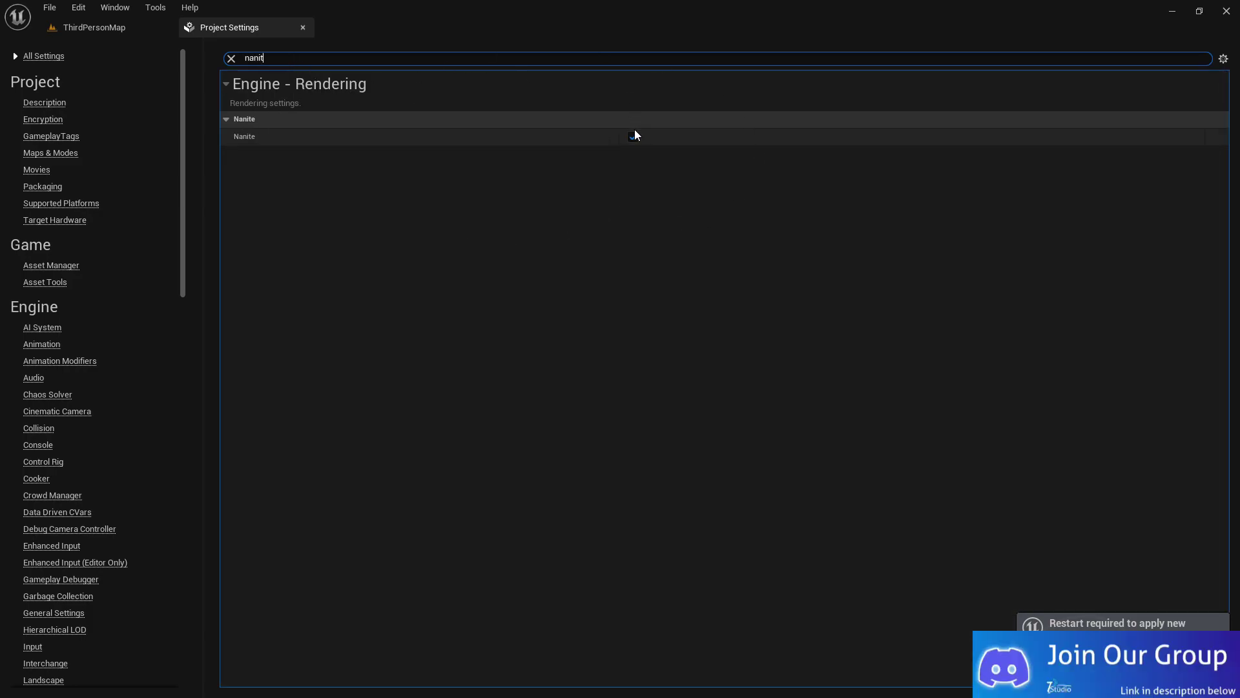
{"action": "left_click", "coordinate": [633, 136]}
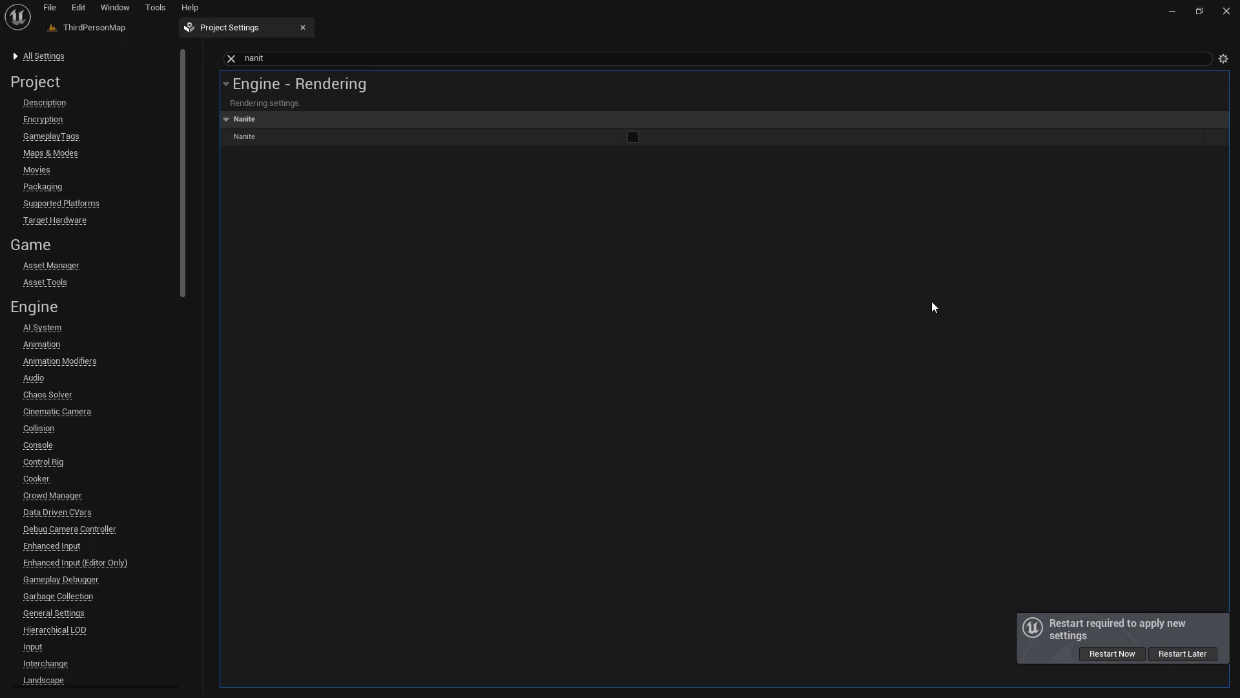
Return to ThirdPersonMap and open the Maps folder inside the project's ThirdPerson content.
{"action": "left_click", "coordinate": [94, 27]}
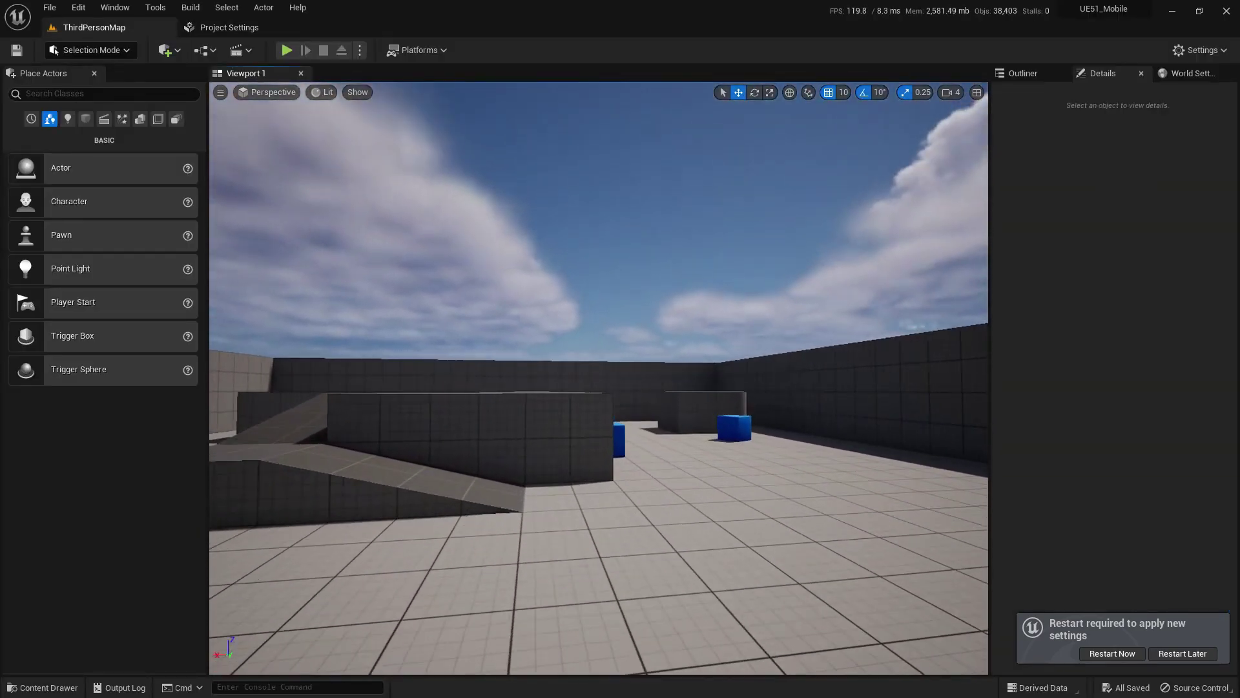
{"action": "mouse_move", "coordinate": [610, 317]}
{"action": "right_mouse_down"}
{"action": "mouse_move", "coordinate": [801, 414]}
{"action": "mouse_move", "coordinate": [555, 271]}
{"action": "mouse_move", "coordinate": [609, 318]}
{"action": "right_mouse_up"}
{"action": "mouse_move", "coordinate": [661, 422]}
{"action": "right_mouse_down"}
{"action": "mouse_move", "coordinate": [413, 387]}
{"action": "mouse_move", "coordinate": [661, 414]}
{"action": "mouse_move", "coordinate": [646, 421]}
{"action": "right_mouse_up"}
{"action": "left_click", "coordinate": [49, 687]}
{"action": "double_click", "coordinate": [362, 438]}
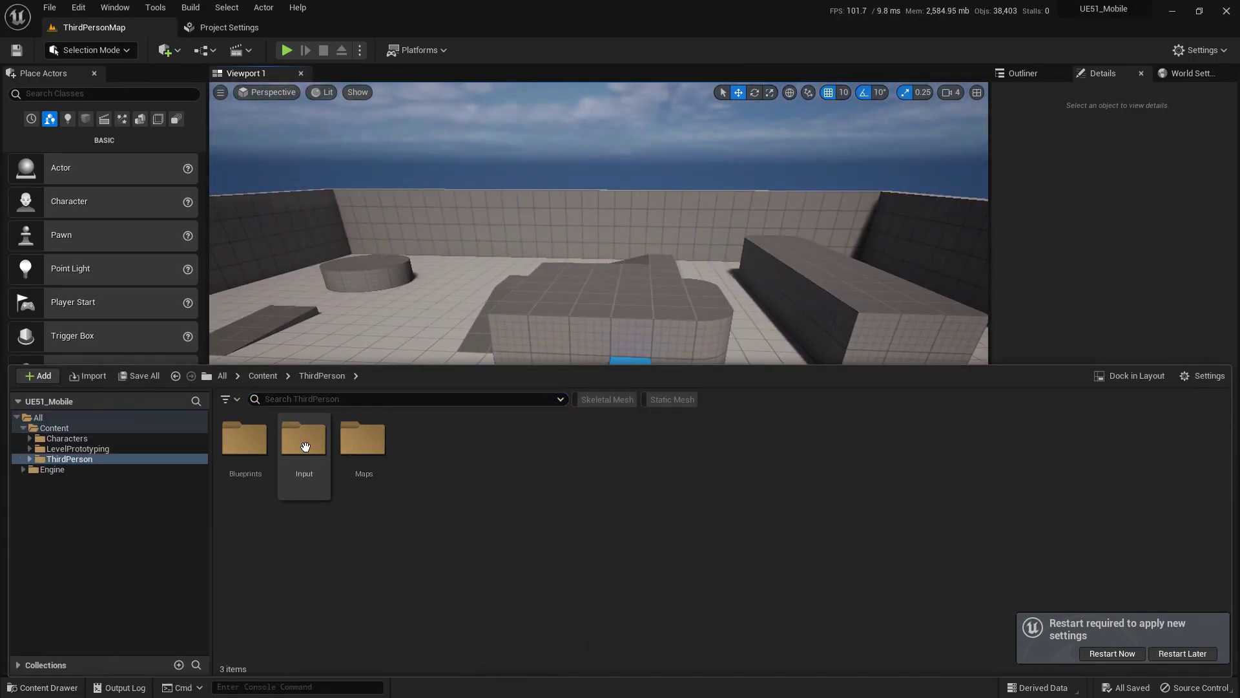
{"action": "double_click", "coordinate": [362, 438]}
{"action": "left_click", "coordinate": [246, 456]}
{"action": "right_click", "coordinate": [261, 453]}
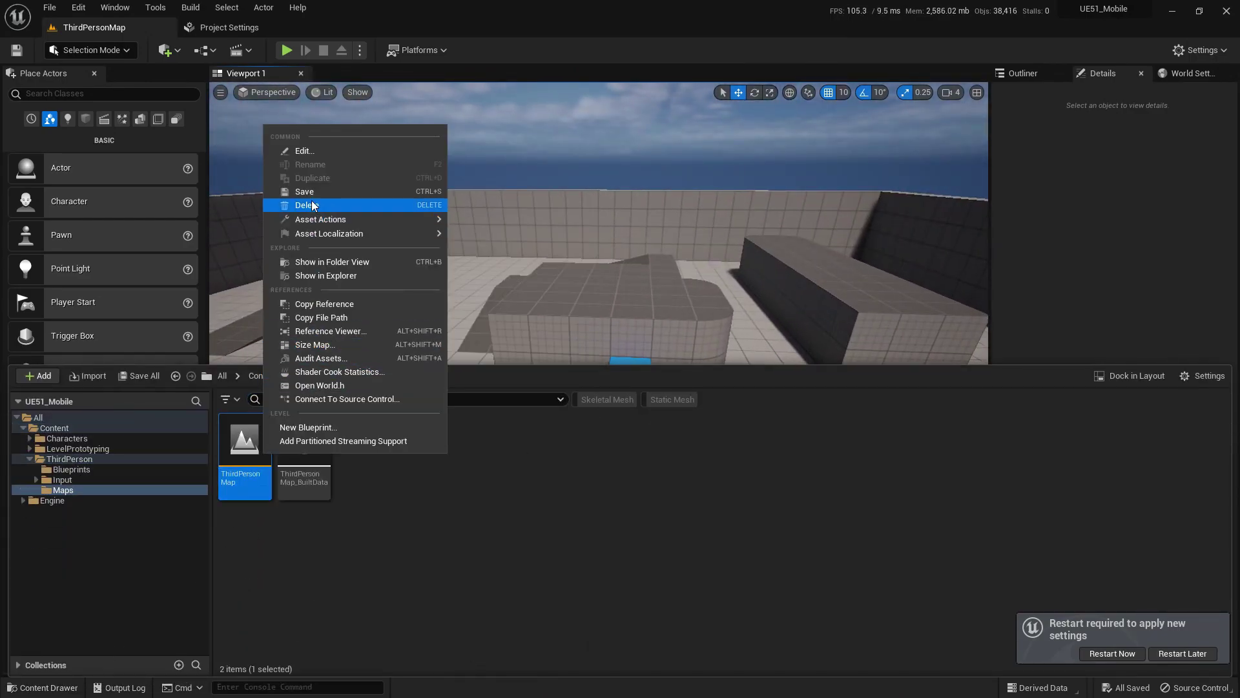
{"action": "mouse_move", "coordinate": [321, 232]}
{"action": "left_click", "coordinate": [373, 471]}
Create a new level named LV2 in the Maps folder and save it.
{"action": "right_click", "coordinate": [367, 465]}
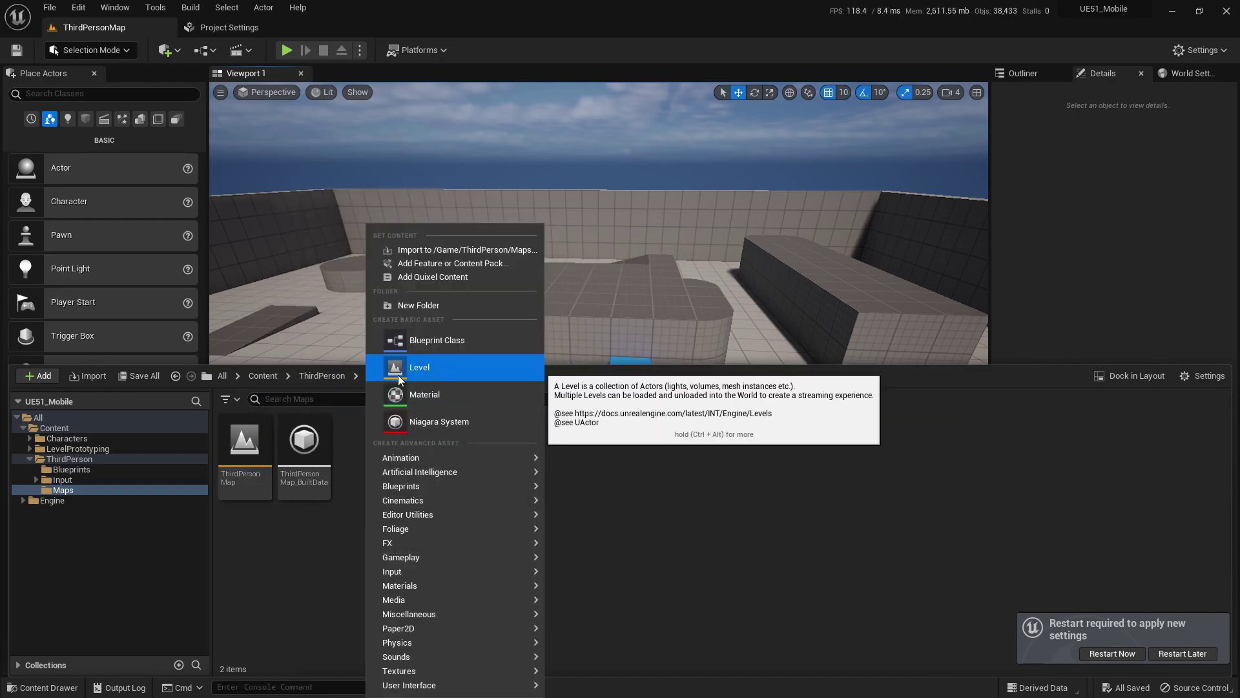
{"action": "left_click", "coordinate": [439, 365]}
{"action": "type", "text": "LV2"}
{"action": "key", "text": "Return"}
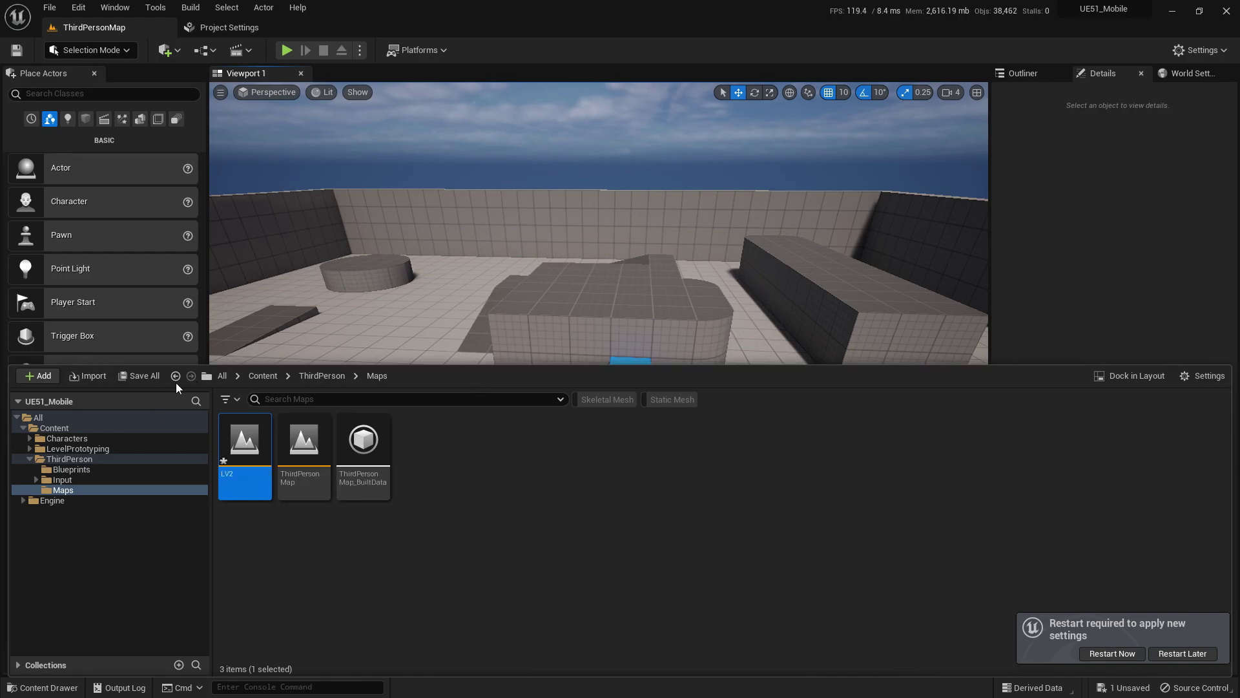
{"action": "left_click", "coordinate": [145, 375]}
{"action": "left_click", "coordinate": [724, 505]}
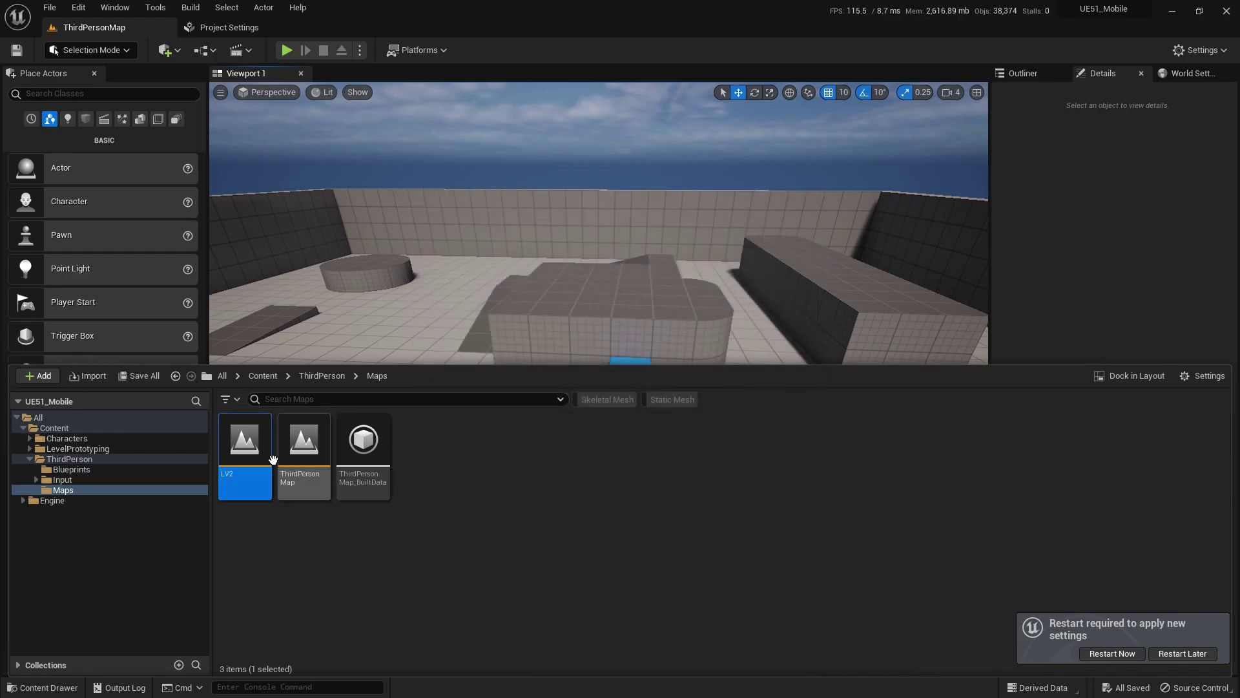
{"action": "mouse_move", "coordinate": [270, 461]}
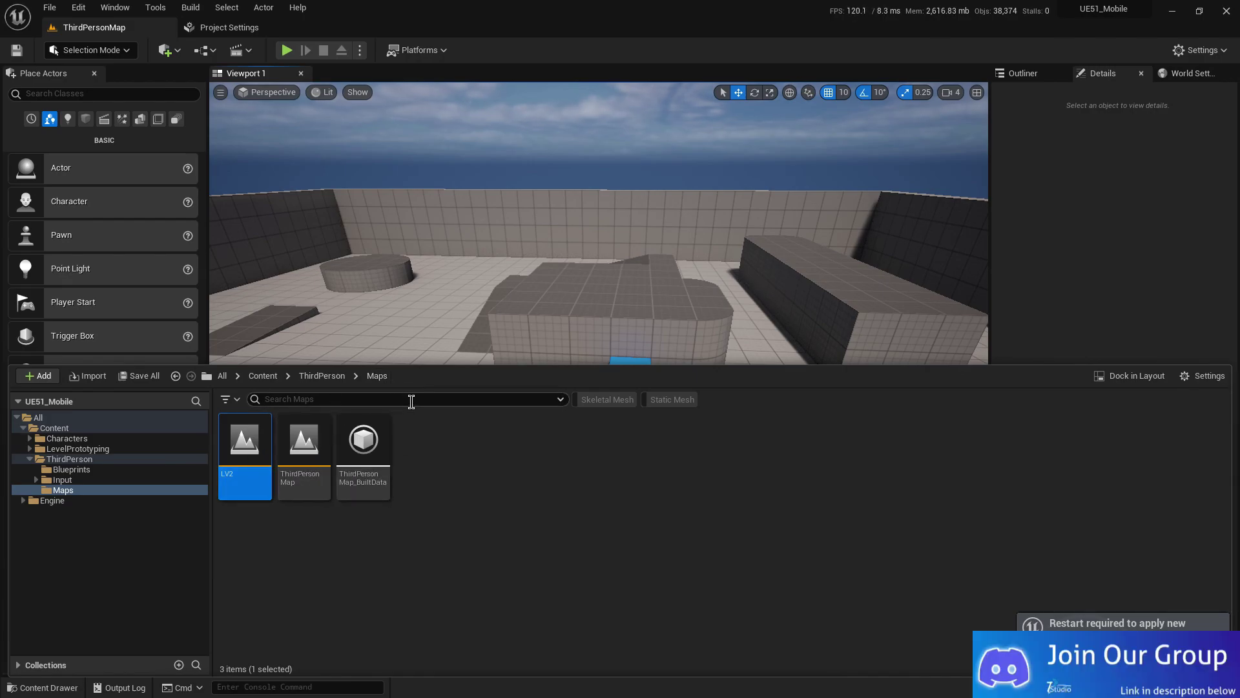
{"action": "mouse_move", "coordinate": [252, 441]}
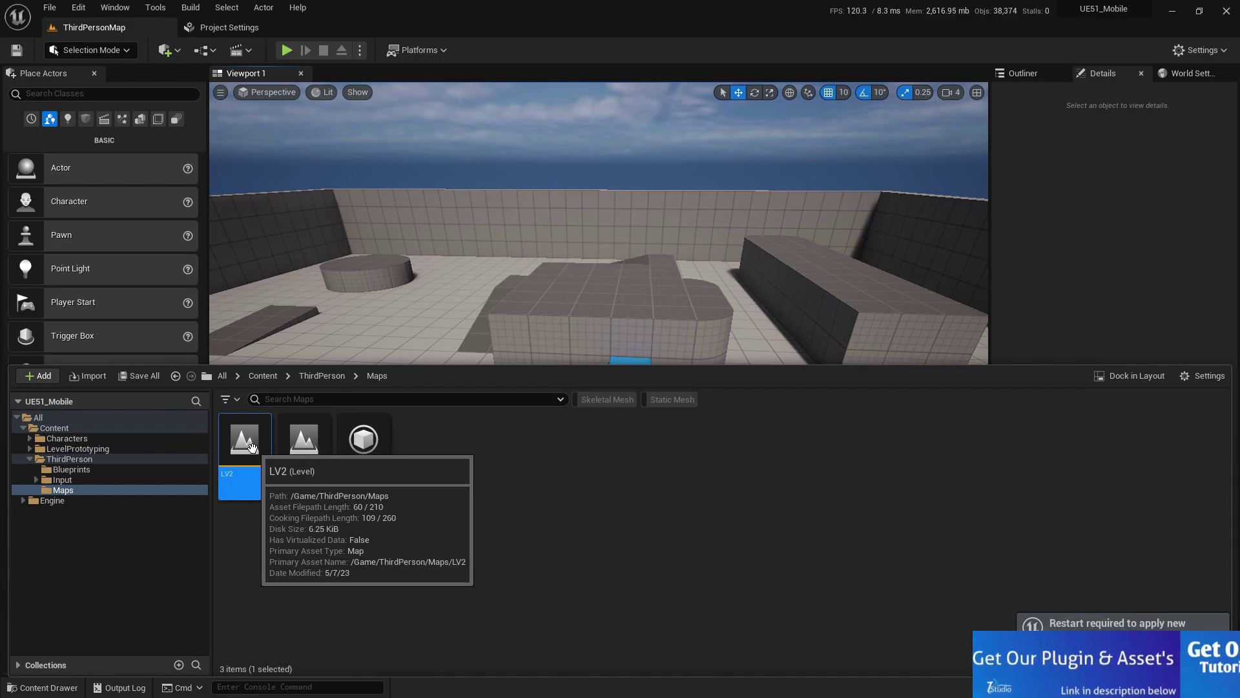
Try adding an Editor Template Map Overrides entry in the Maps & Modes project settings and clear the list.
{"action": "left_click", "coordinate": [206, 26]}
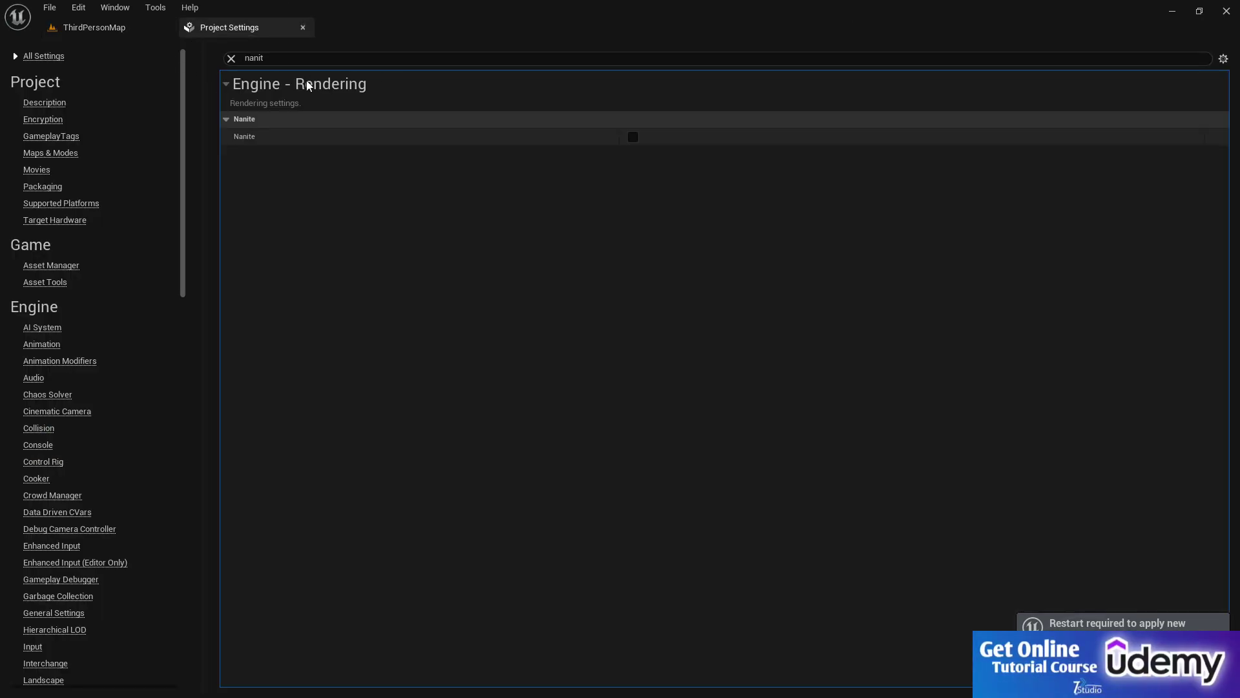
{"action": "left_click", "coordinate": [231, 58]}
{"action": "left_click", "coordinate": [64, 155]}
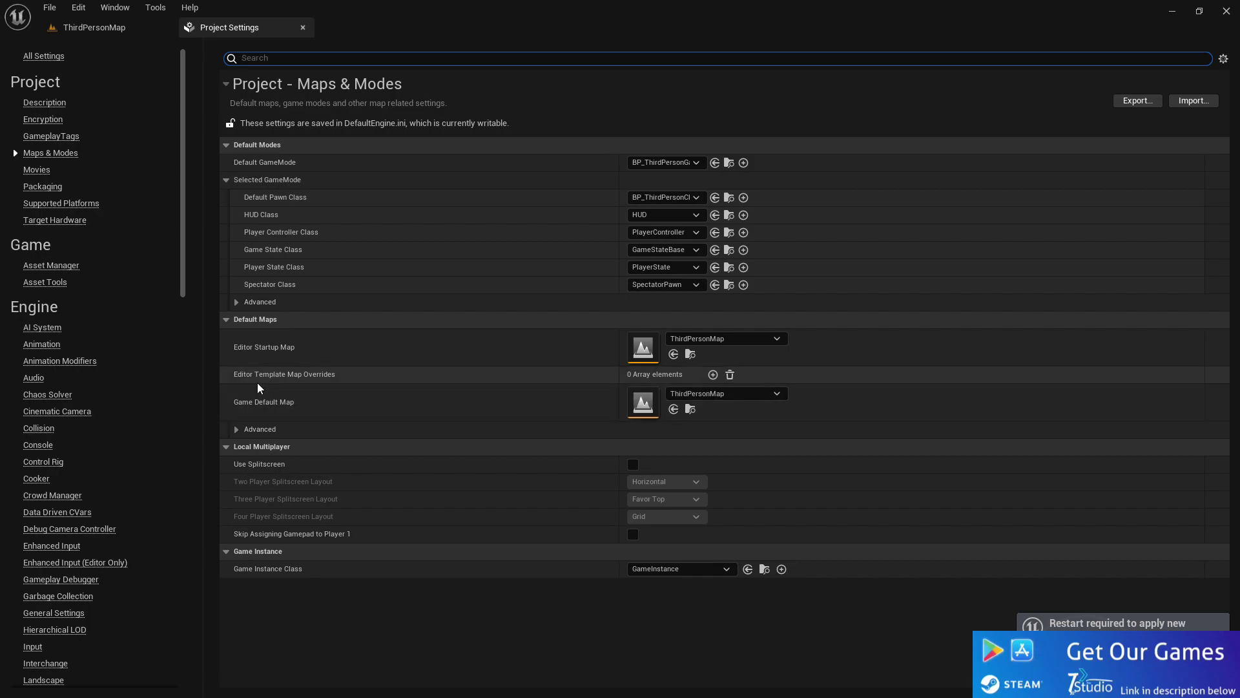
{"action": "left_click", "coordinate": [713, 375]}
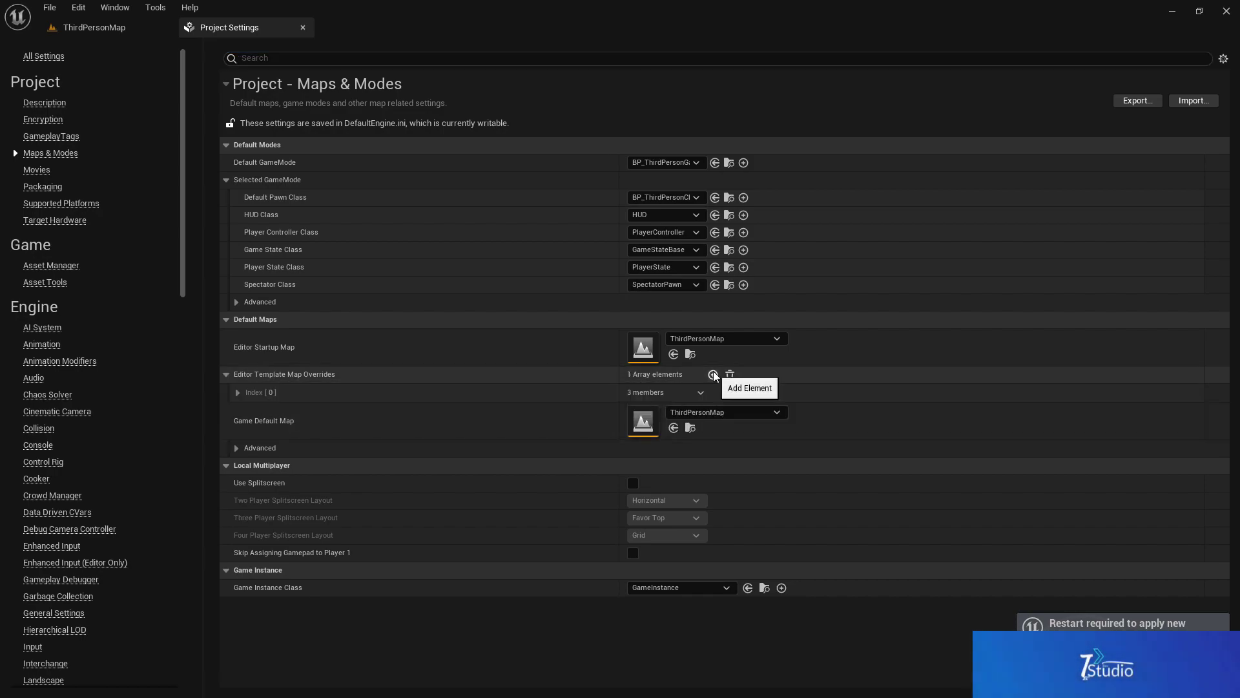
{"action": "left_click", "coordinate": [238, 393]}
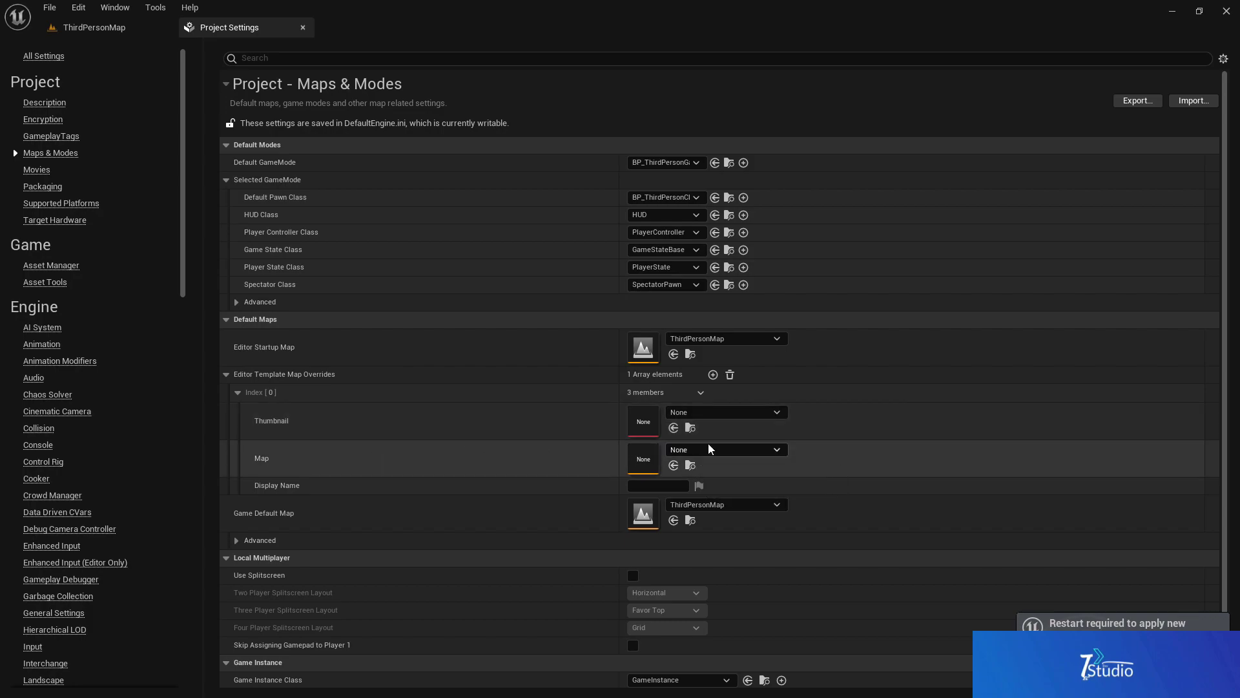
{"action": "left_click", "coordinate": [730, 374]}
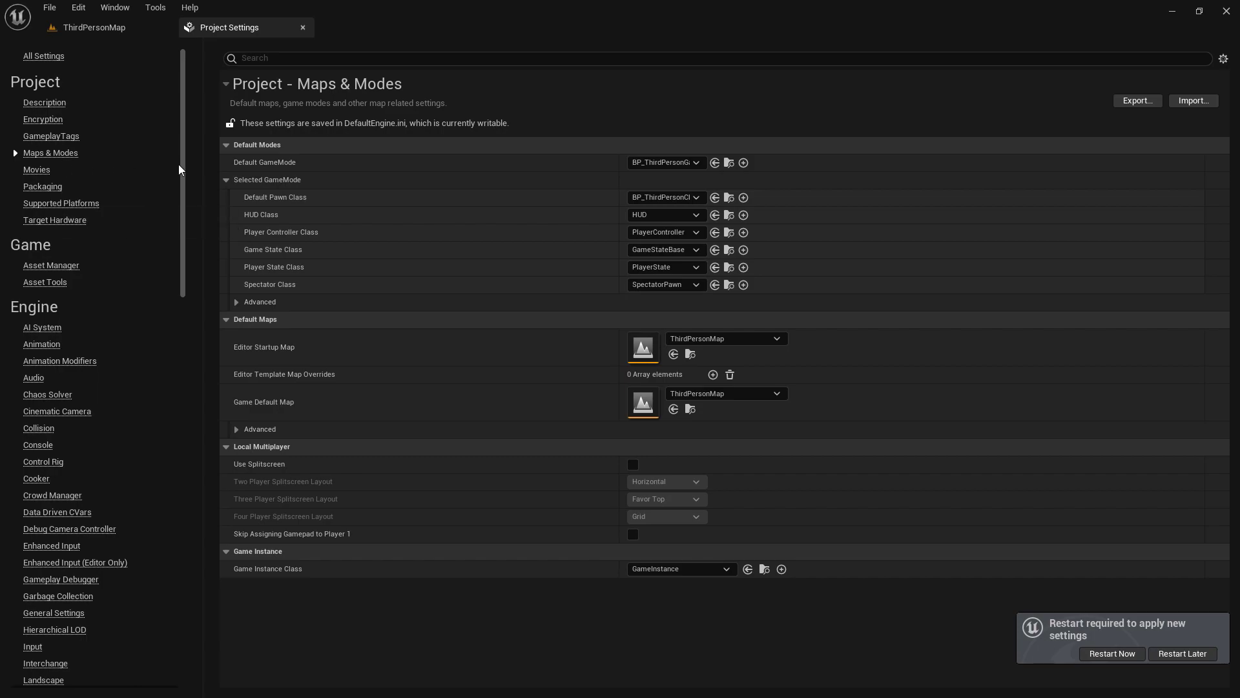
Open the Packaging project settings and reveal the advanced options down to the list of maps to include.
{"action": "scroll", "coordinate": [183, 172], "scroll_direction": "down", "scroll_amount": 10}
{"action": "scroll", "coordinate": [186, 175], "scroll_direction": "up", "scroll_amount": 9}
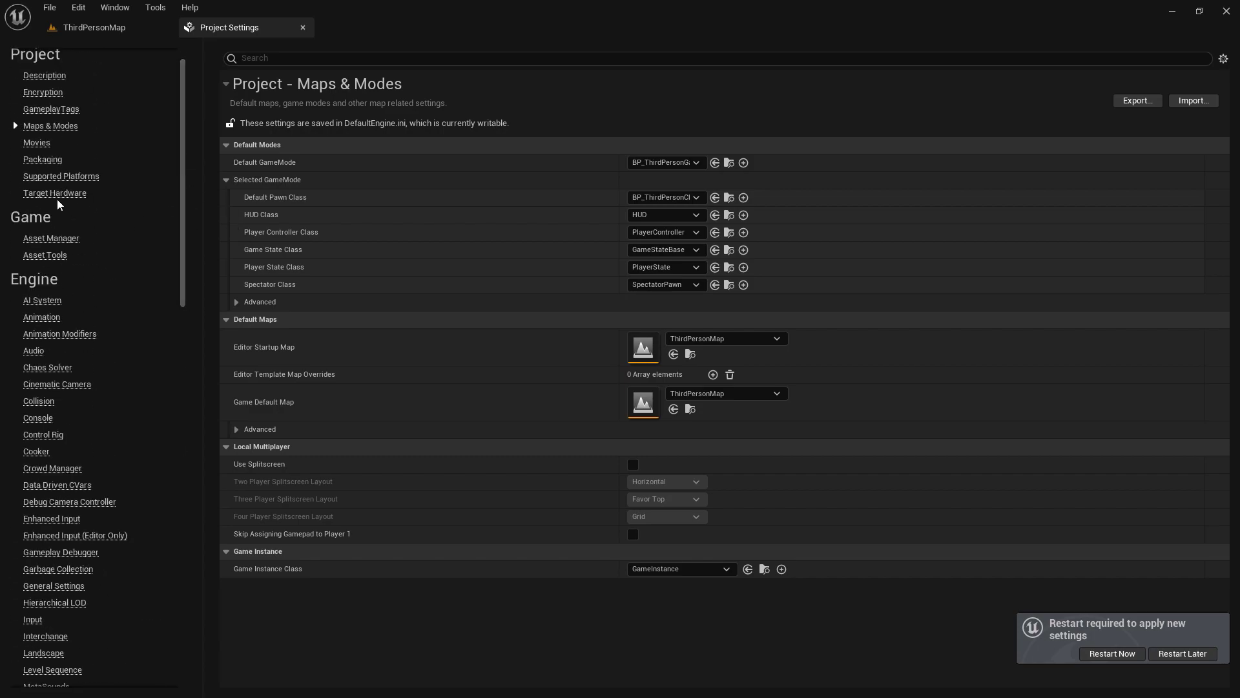
{"action": "left_click", "coordinate": [43, 160]}
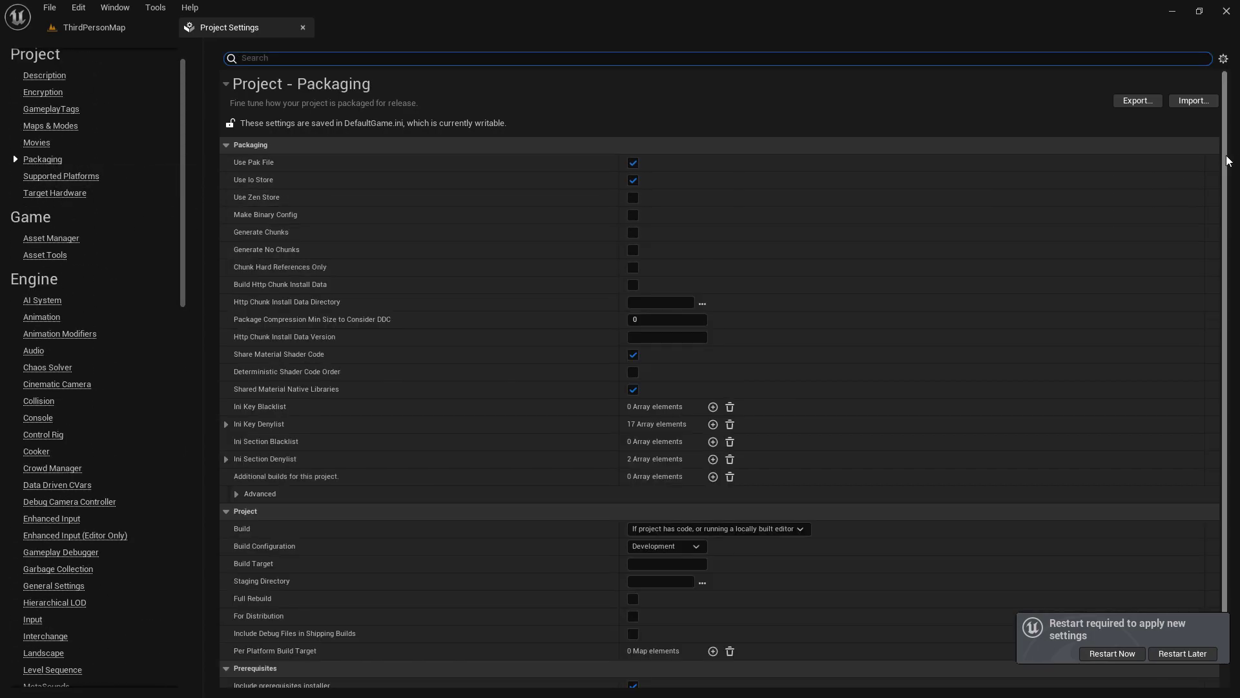
{"action": "scroll", "coordinate": [1228, 160], "scroll_direction": "down", "scroll_amount": 2}
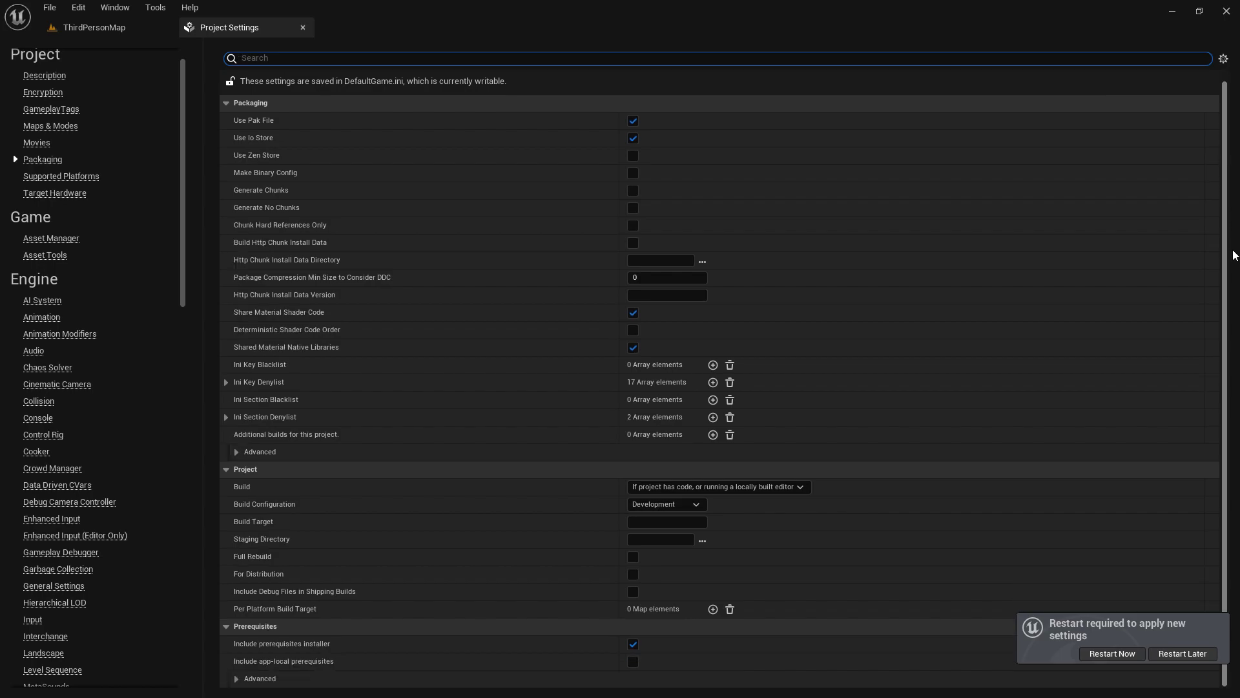
{"action": "left_click", "coordinate": [236, 455]}
{"action": "left_click_drag", "start_coordinate": [1226, 273], "coordinate": [1195, 497]}
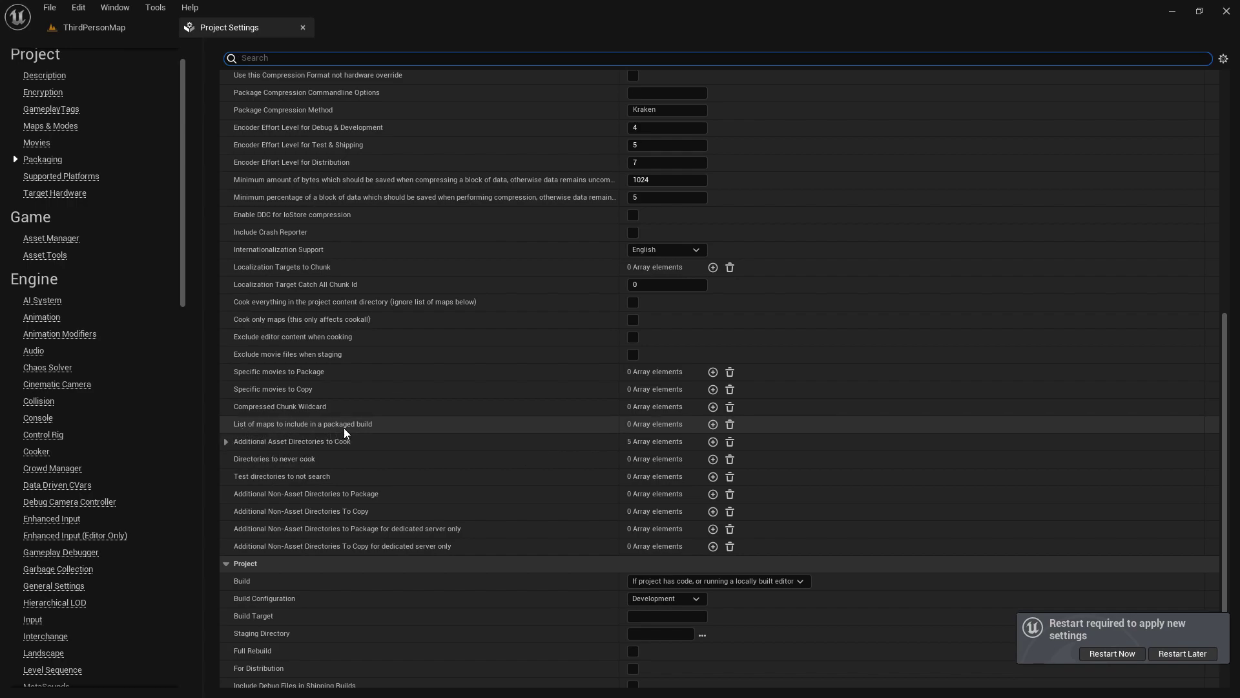
Try including LV2 in the packaged build's map list through two new entries, and remove all the entries.
{"action": "left_click", "coordinate": [712, 424]}
{"action": "left_click", "coordinate": [712, 424]}
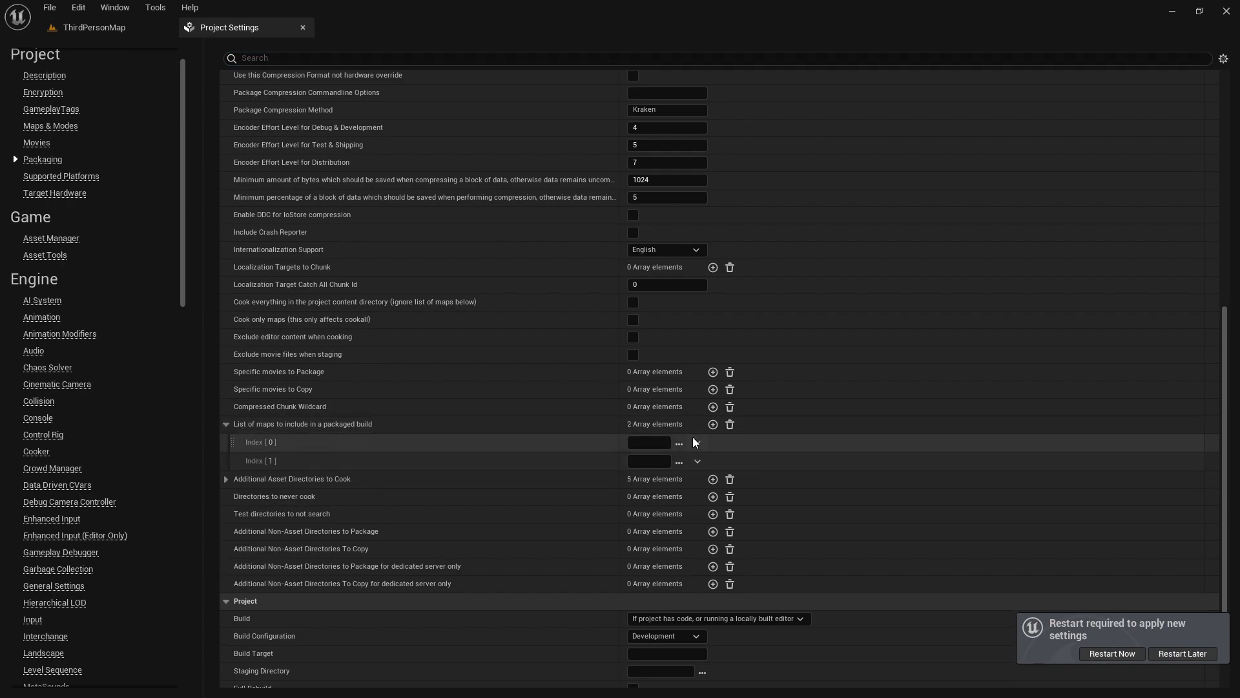
{"action": "left_click", "coordinate": [679, 444]}
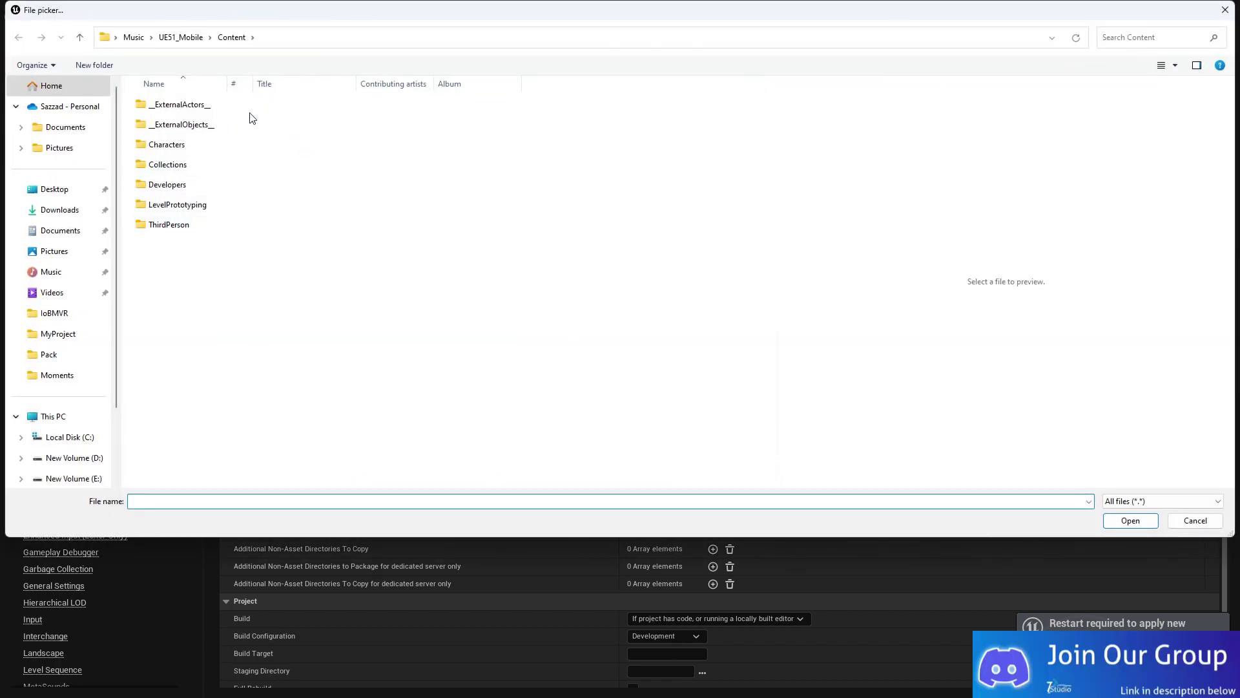
{"action": "left_click", "coordinate": [183, 231]}
{"action": "double_click", "coordinate": [183, 227]}
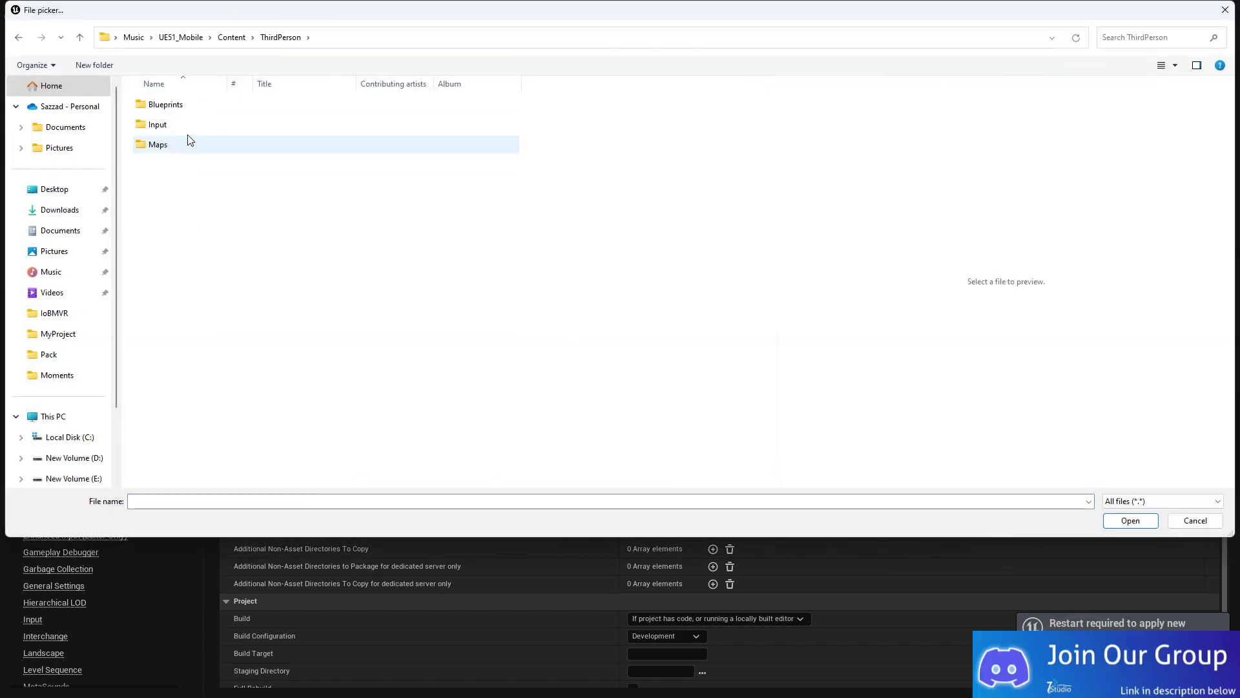
{"action": "left_click", "coordinate": [173, 145]}
{"action": "double_click", "coordinate": [173, 145]}
{"action": "left_click", "coordinate": [181, 105]}
{"action": "left_click", "coordinate": [1130, 521]}
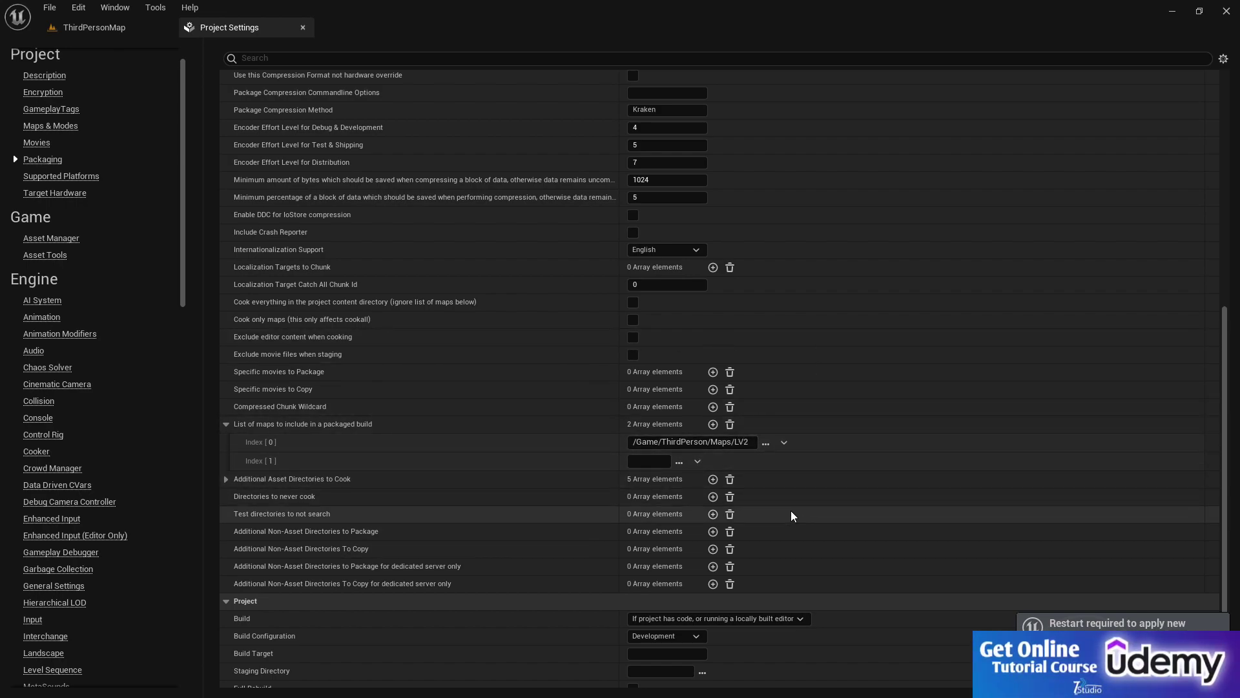
{"action": "left_click", "coordinate": [730, 424]}
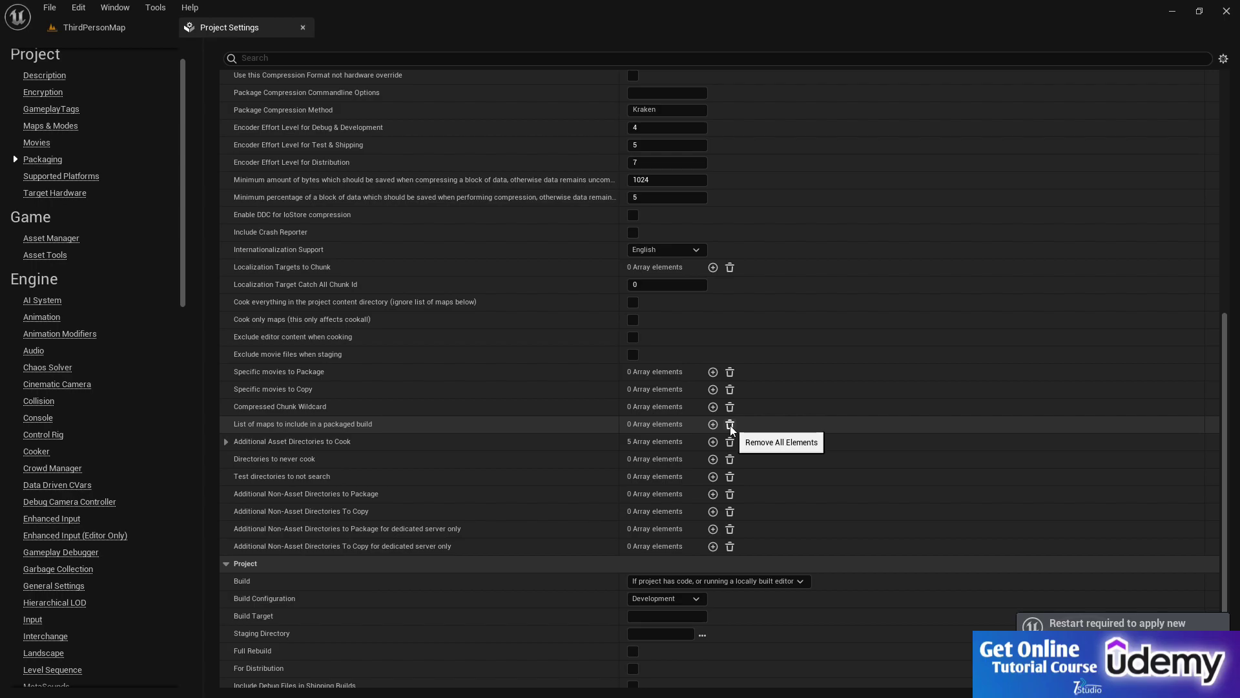
Return to ThirdPersonMap and examine the level's lighting and shadows from several viewpoints.
{"action": "left_click", "coordinate": [88, 27]}
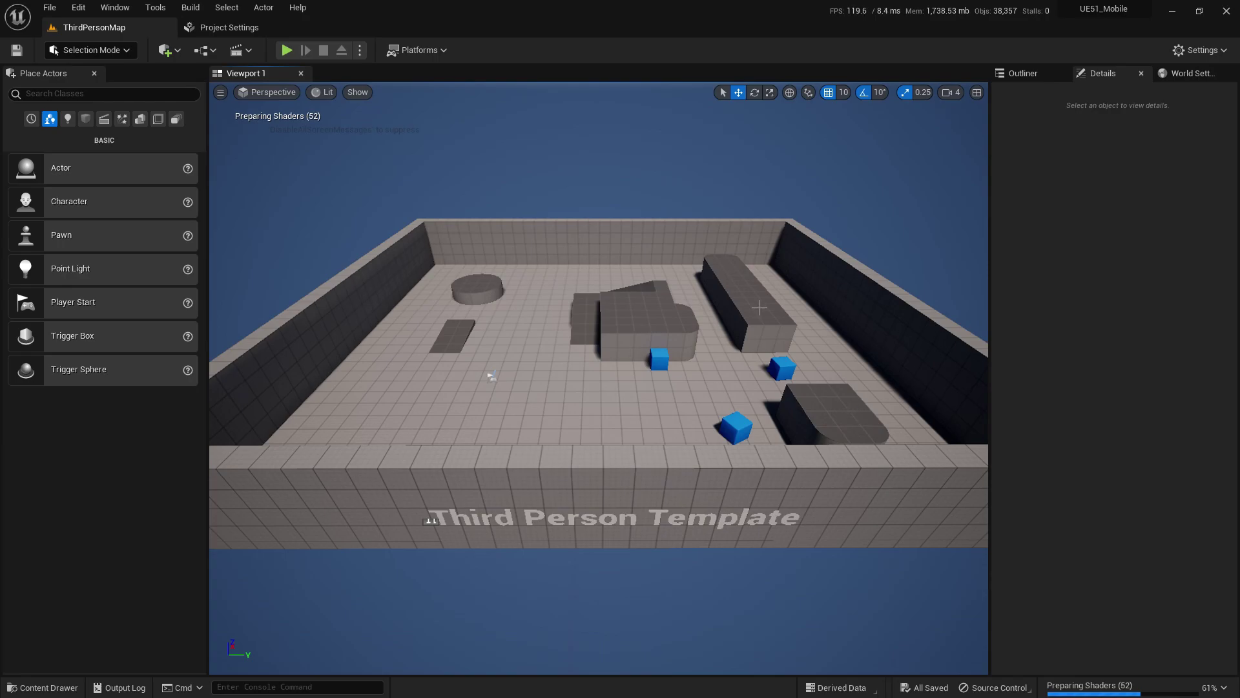
{"action": "right_click_drag", "start_coordinate": [755, 329], "coordinate": [919, 191]}
{"action": "key", "text": "w"}
{"action": "key", "text": "w"}
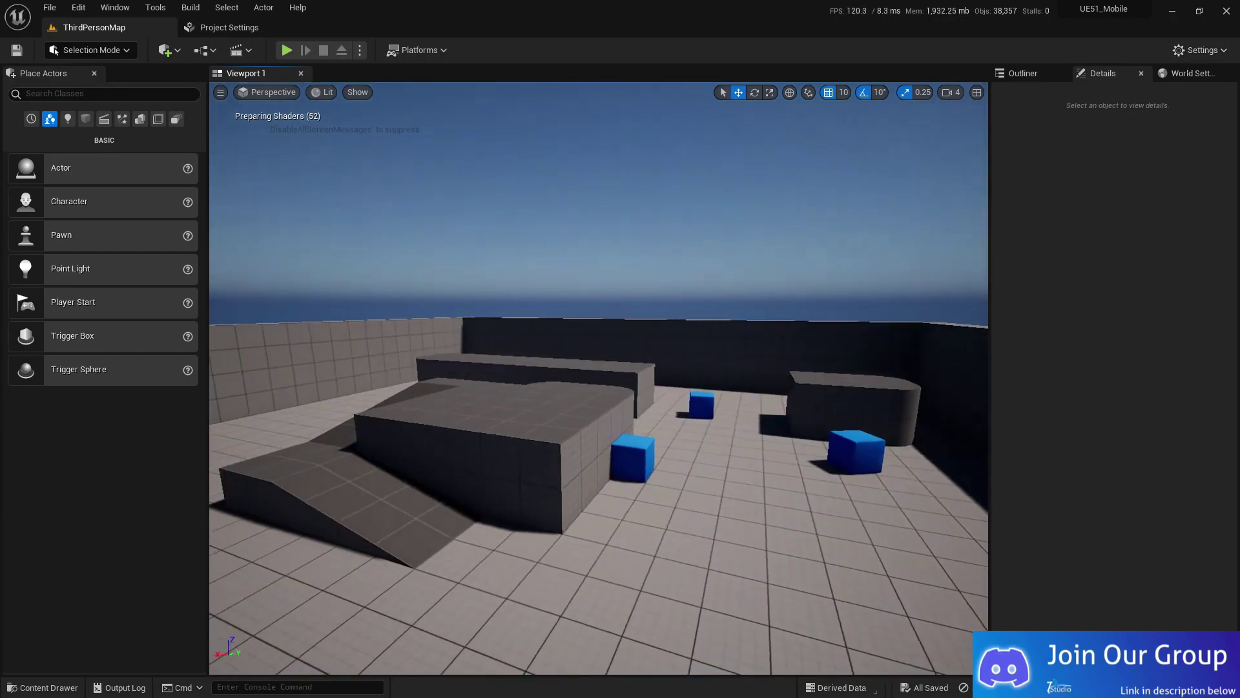
{"action": "right_click_drag", "start_coordinate": [598, 378], "coordinate": [937, 323]}
{"action": "key", "text": "w"}
{"action": "key", "text": "w"}
{"action": "key", "text": "s"}
{"action": "right_click_drag", "start_coordinate": [646, 91], "coordinate": [728, 202]}
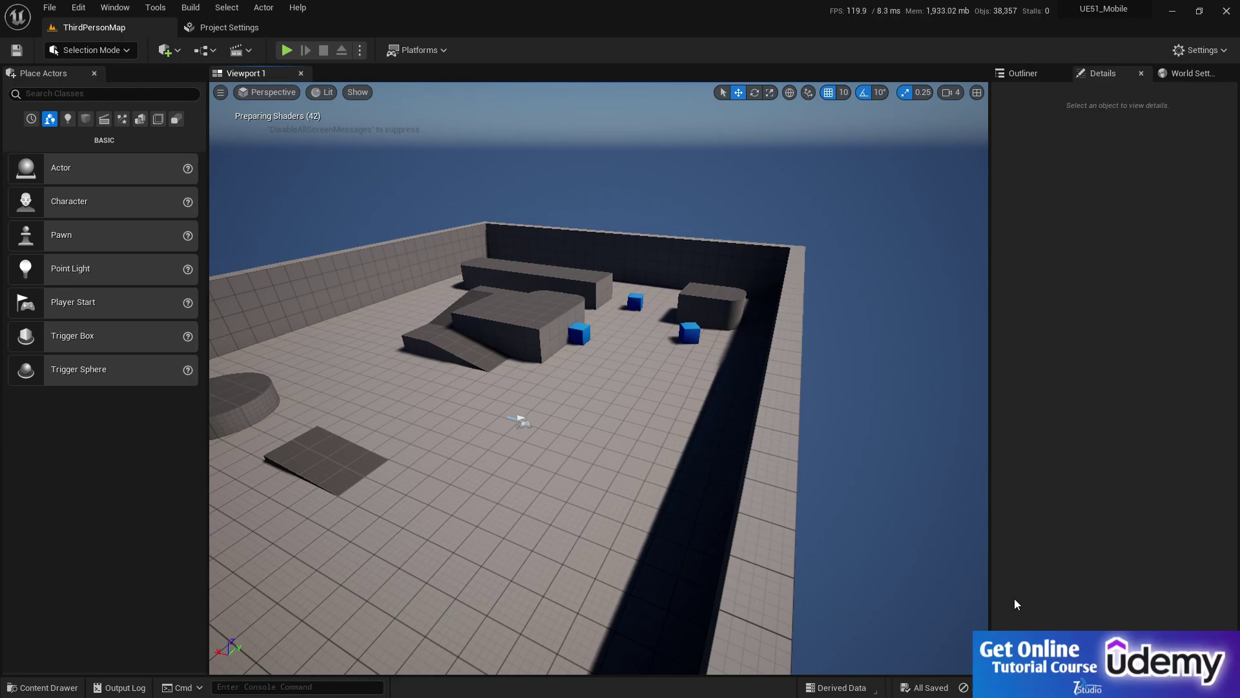
Examine the lighting and shadows on the level's ramps, blocks and walls from closer viewpoints.
{"action": "key", "text": "super"}
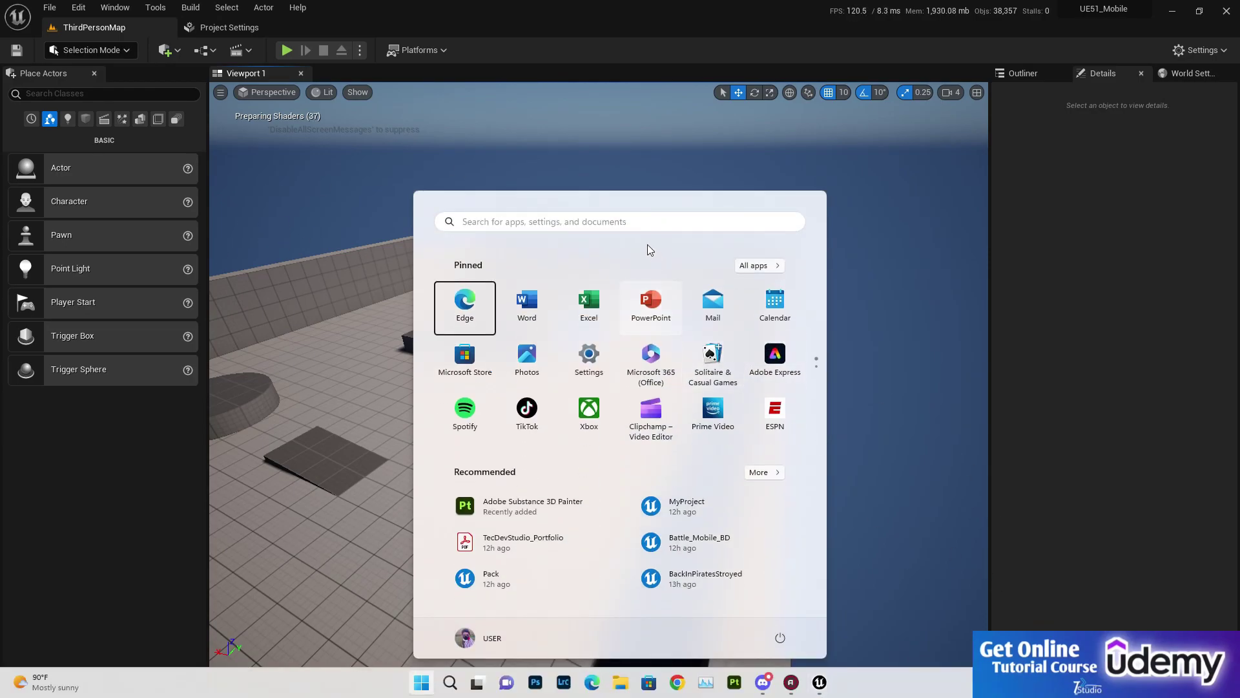
{"action": "key", "text": "super"}
{"action": "right_click_drag", "start_coordinate": [645, 244], "coordinate": [597, 258]}
{"action": "key", "text": "w"}
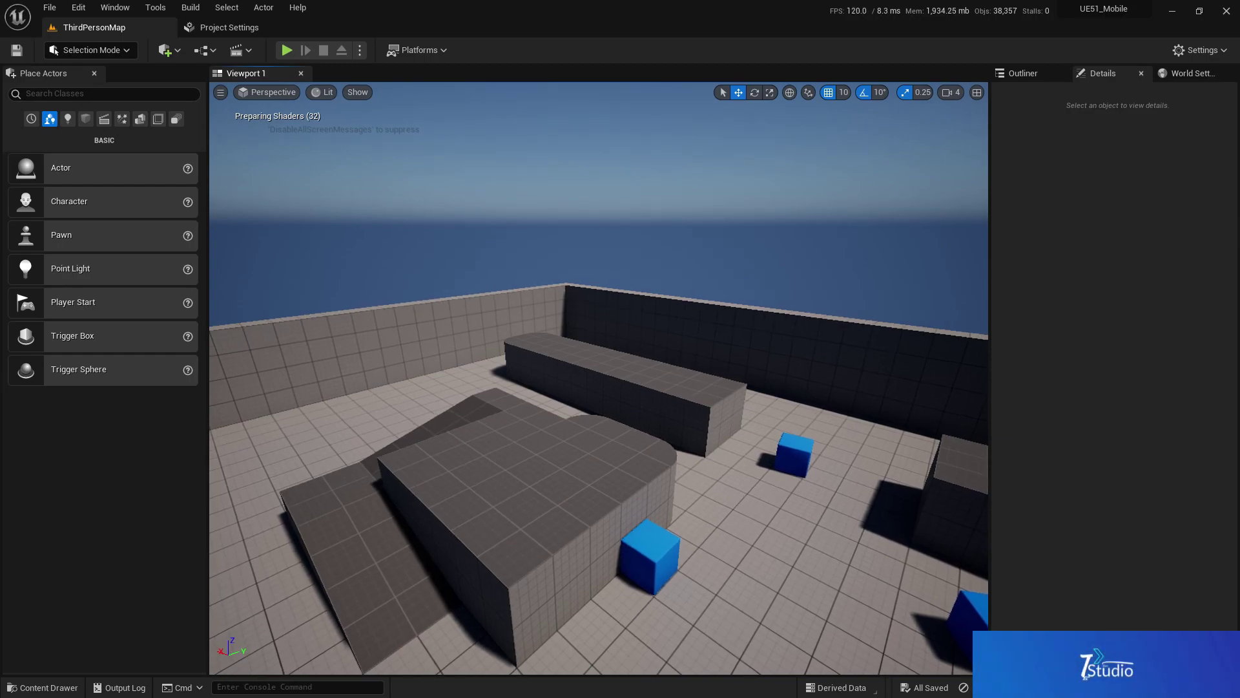
{"action": "key", "text": "d"}
{"action": "right_click_drag", "start_coordinate": [597, 258], "coordinate": [362, 264]}
{"action": "right_click_drag", "start_coordinate": [778, 617], "coordinate": [778, 618]}
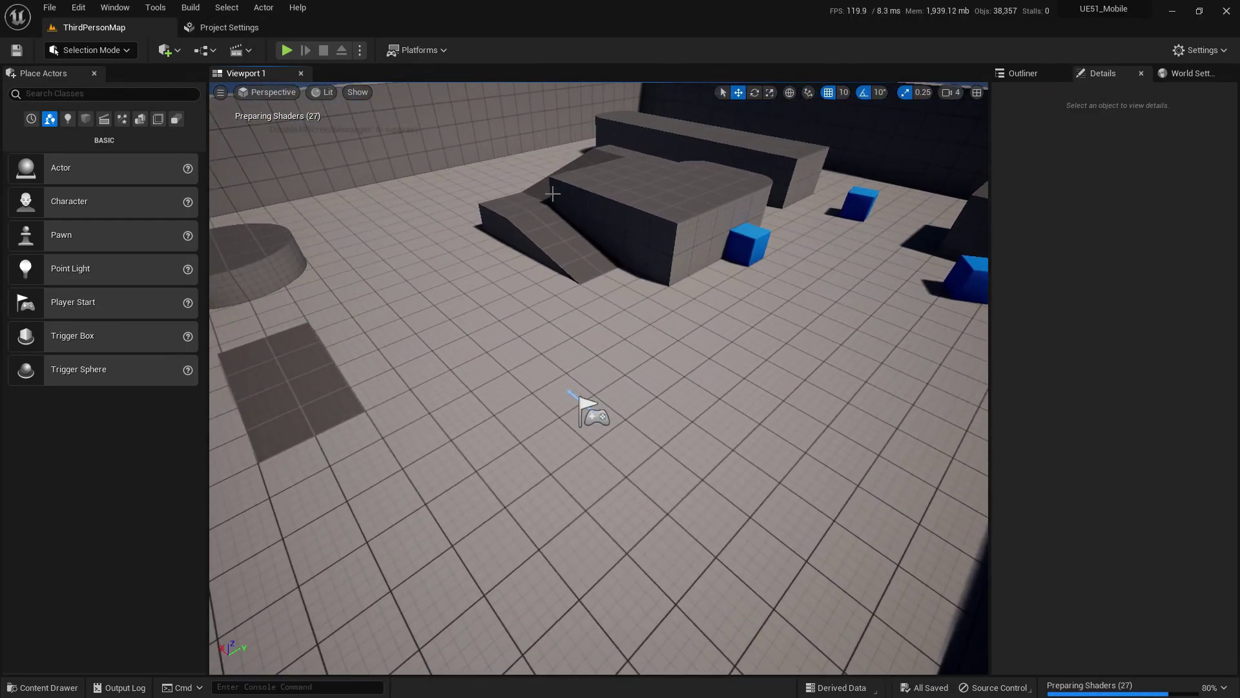
{"action": "right_click_drag", "start_coordinate": [778, 618], "coordinate": [777, 618]}
Select a quarter section of the round platform and inspect its shading and the shadow it casts.
{"action": "left_click", "coordinate": [498, 299]}
{"action": "right_click_drag", "start_coordinate": [547, 407], "coordinate": [547, 408]}
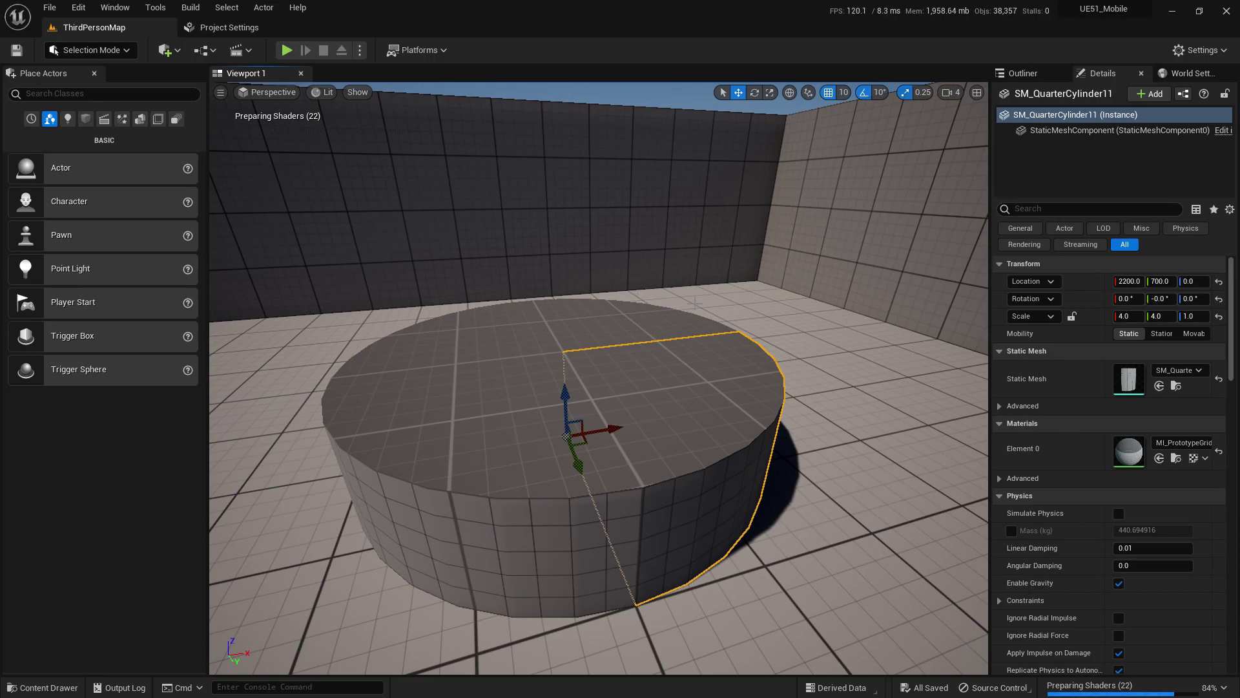
{"action": "right_click_drag", "start_coordinate": [763, 313], "coordinate": [698, 298]}
{"action": "key", "text": "d"}
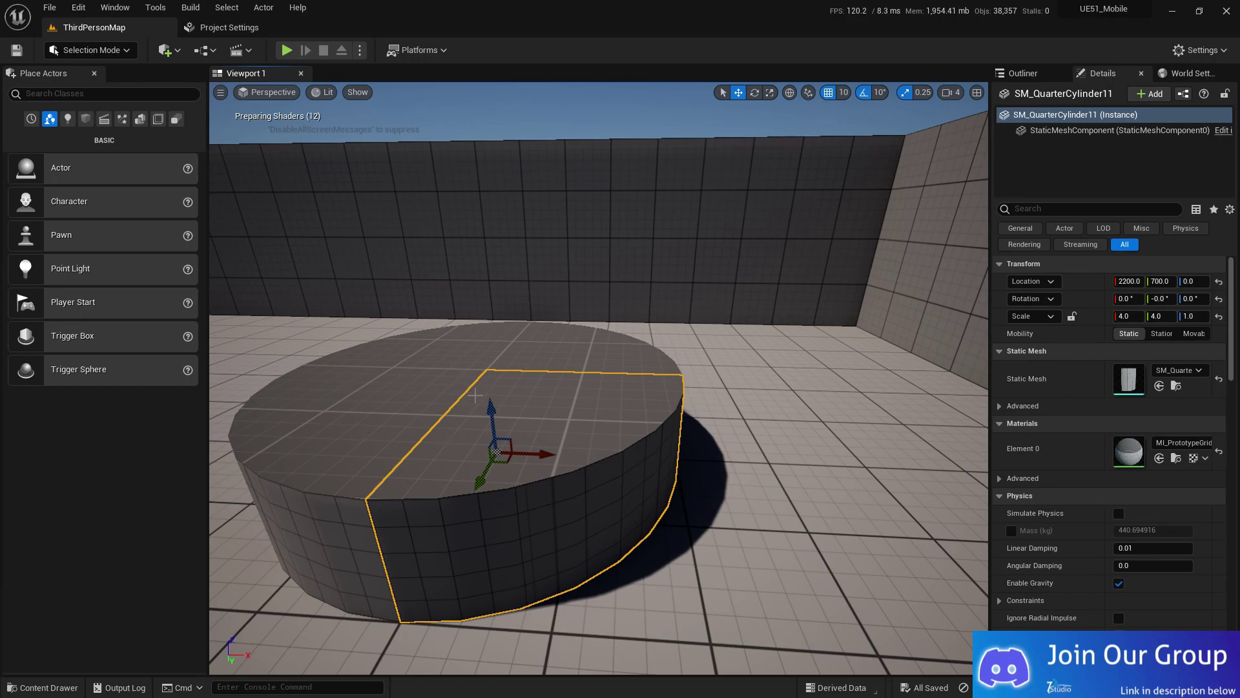
{"action": "right_click_drag", "start_coordinate": [460, 335], "coordinate": [652, 342]}
{"action": "key", "text": "s"}
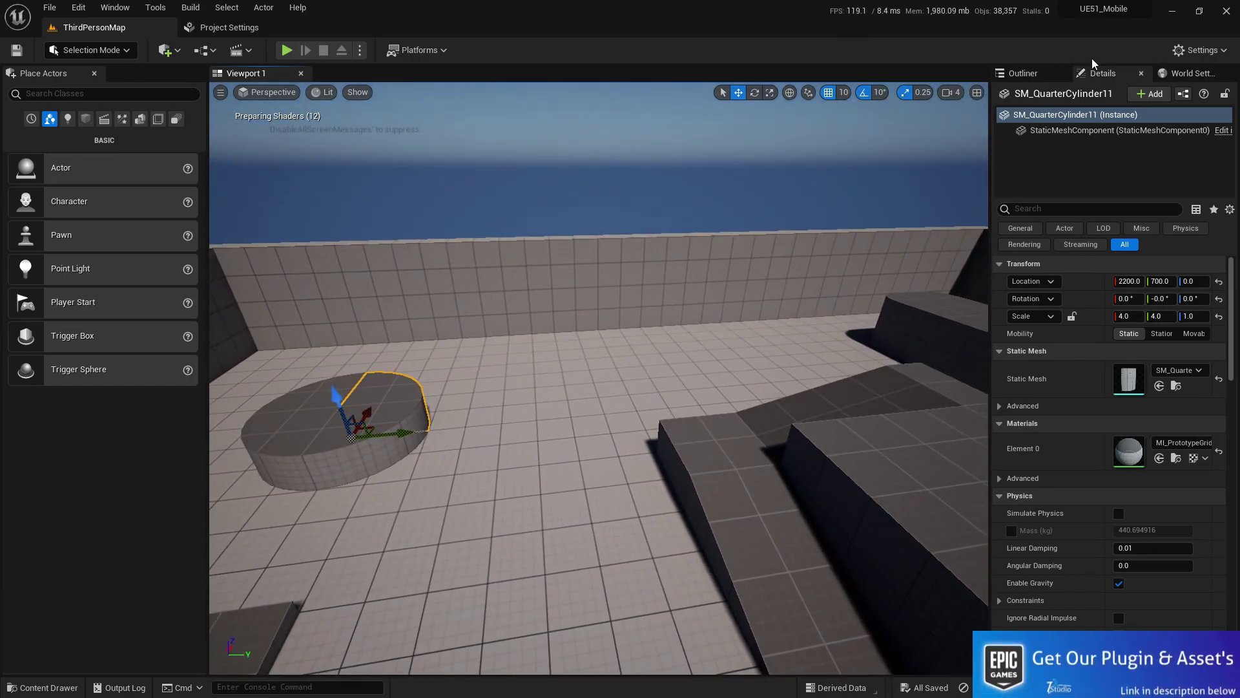
Set the editor's preview rendering level to Android ES 3_1.
{"action": "left_click", "coordinate": [1196, 49]}
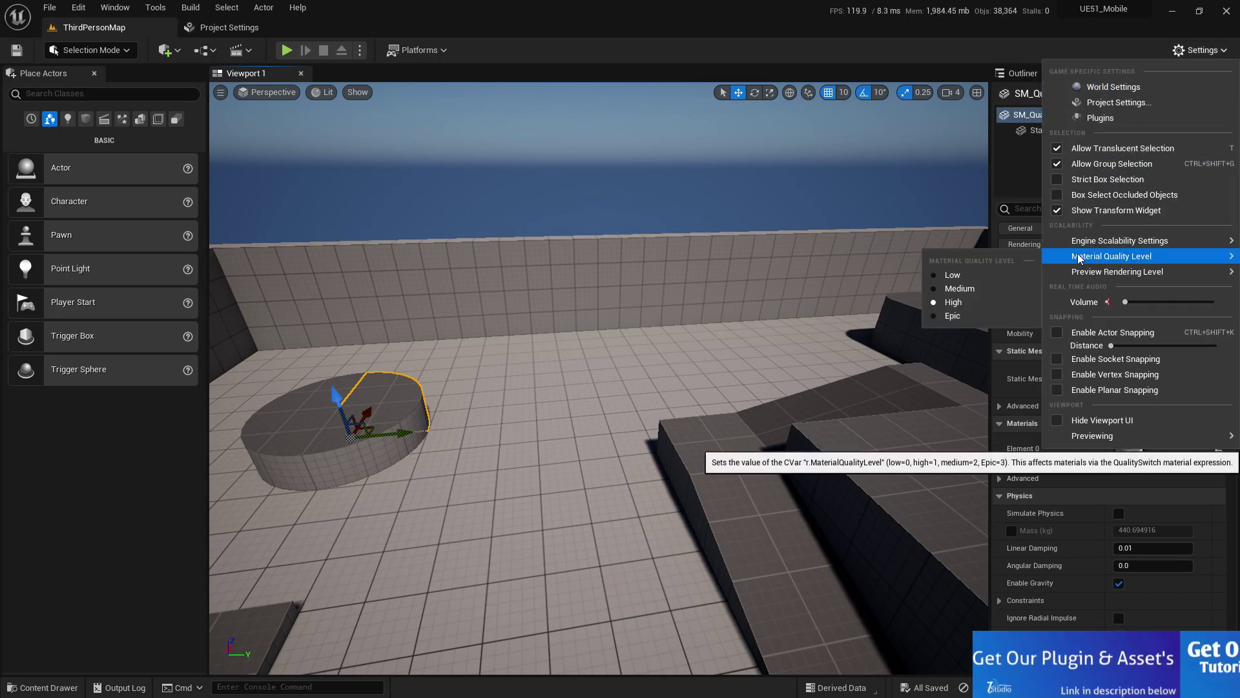
{"action": "mouse_move", "coordinate": [1074, 272]}
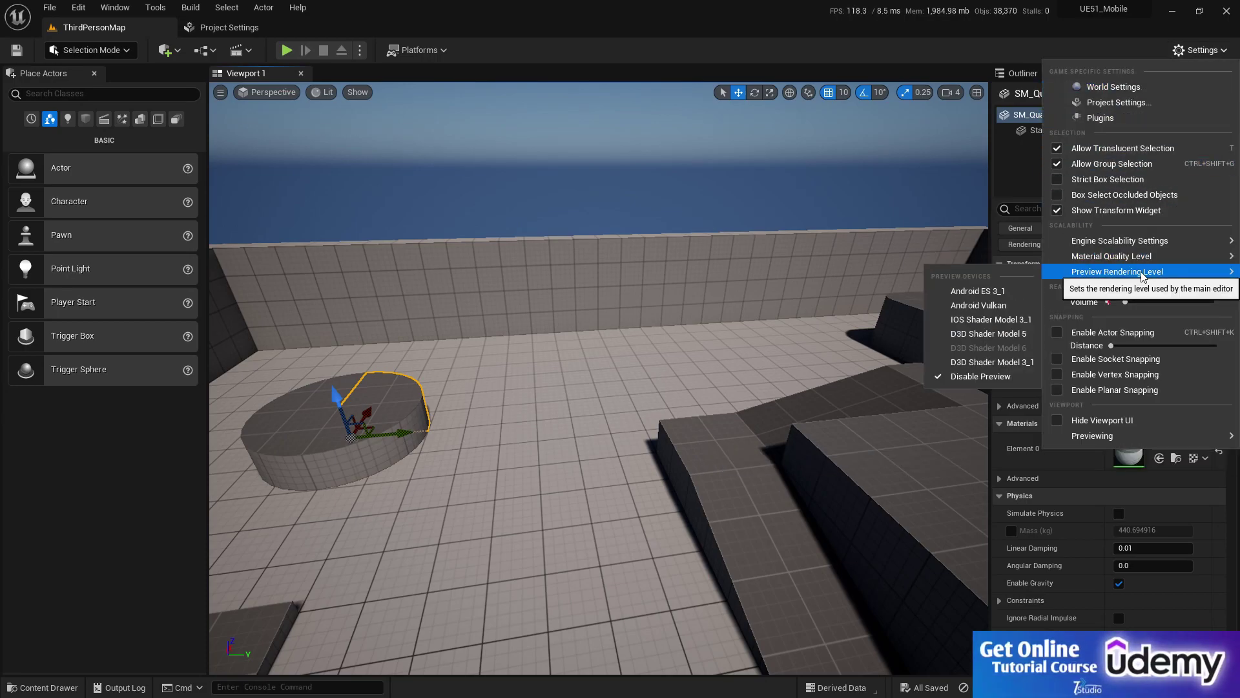
{"action": "left_click", "coordinate": [1017, 295]}
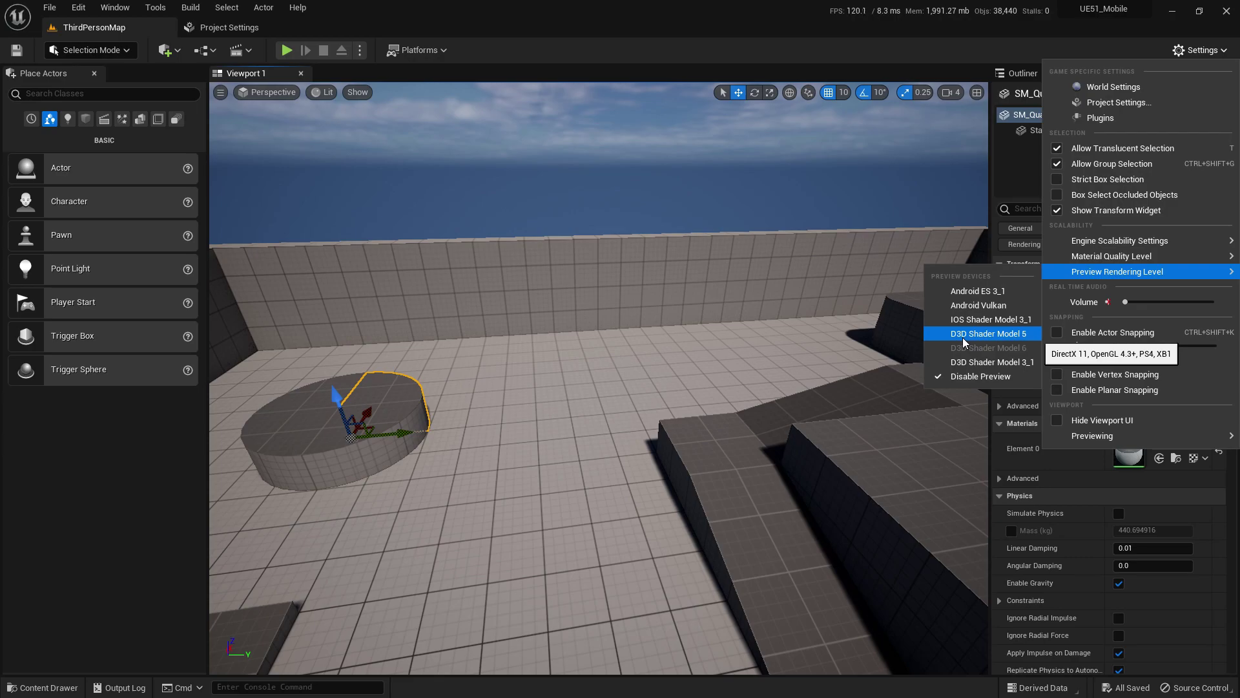
{"action": "left_click", "coordinate": [975, 291]}
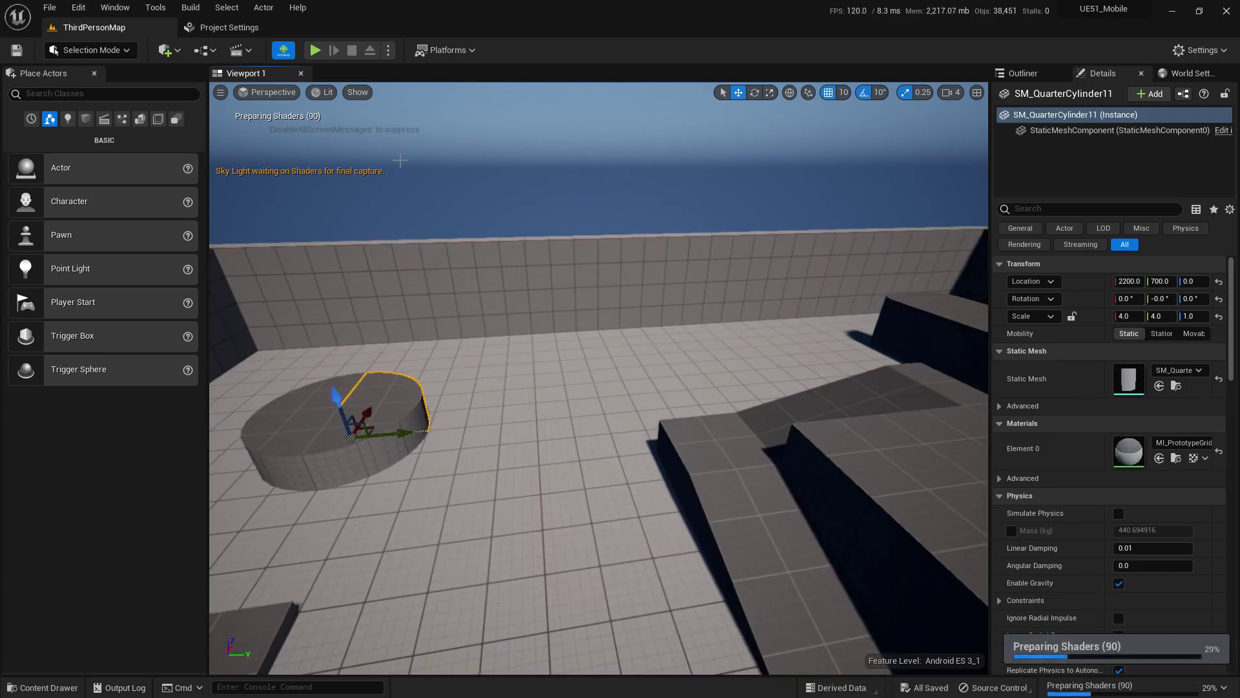
Examine the level in the mobile preview from several viewpoints and check the Engine Scalability quality settings.
{"action": "mouse_move", "coordinate": [415, 163]}
{"action": "right_mouse_down"}
{"action": "mouse_move", "coordinate": [607, 169]}
{"action": "mouse_move", "coordinate": [556, 188]}
{"action": "mouse_move", "coordinate": [415, 194]}
{"action": "mouse_move", "coordinate": [414, 163]}
{"action": "right_mouse_up"}
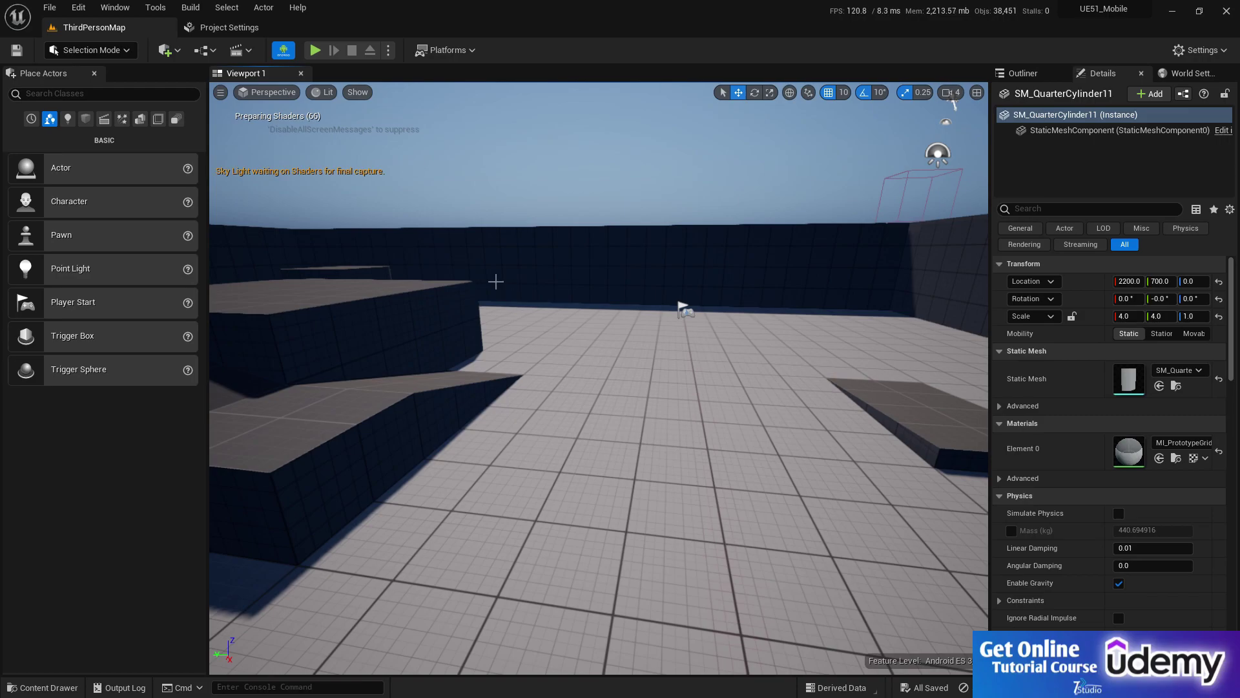
{"action": "right_click_drag", "start_coordinate": [497, 281], "coordinate": [708, 24]}
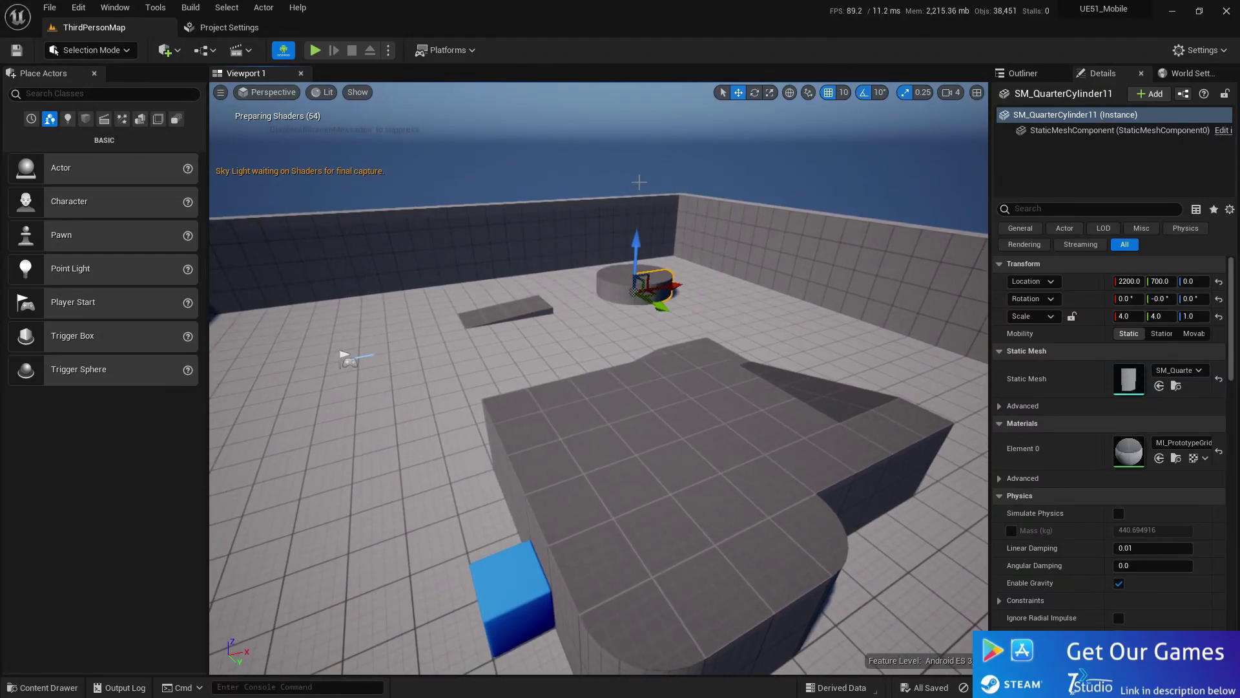
{"action": "right_click_drag", "start_coordinate": [855, 157], "coordinate": [722, 274]}
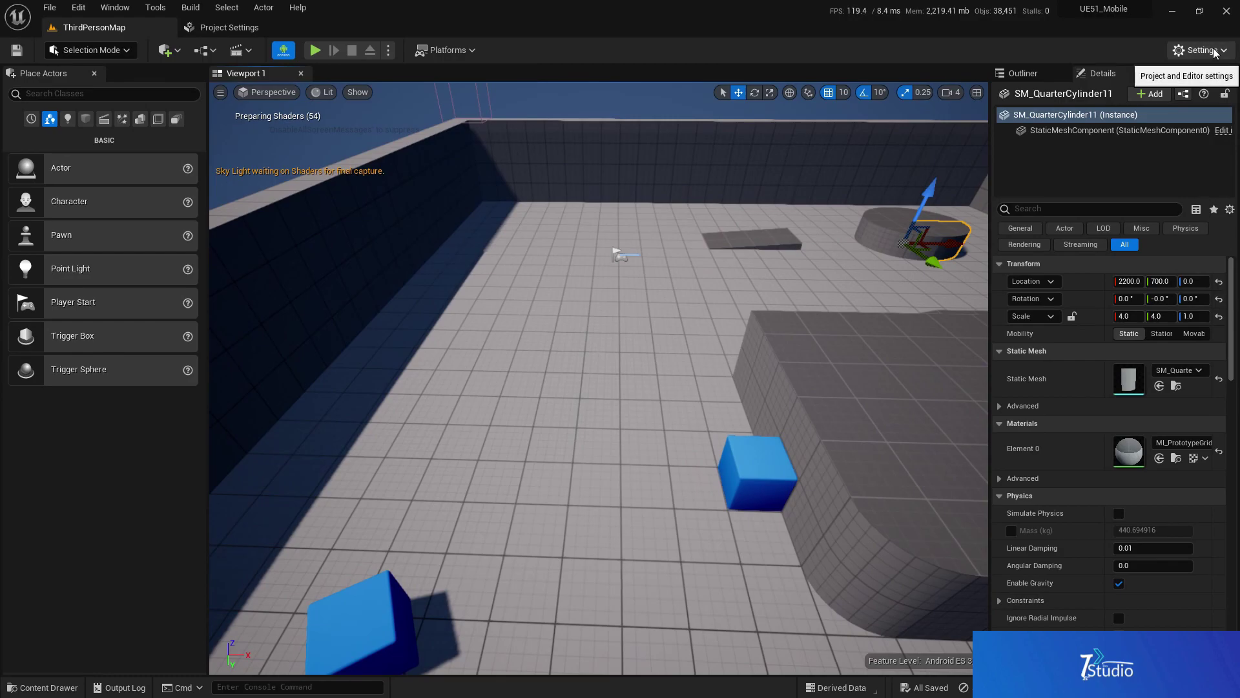
{"action": "left_click", "coordinate": [1202, 51]}
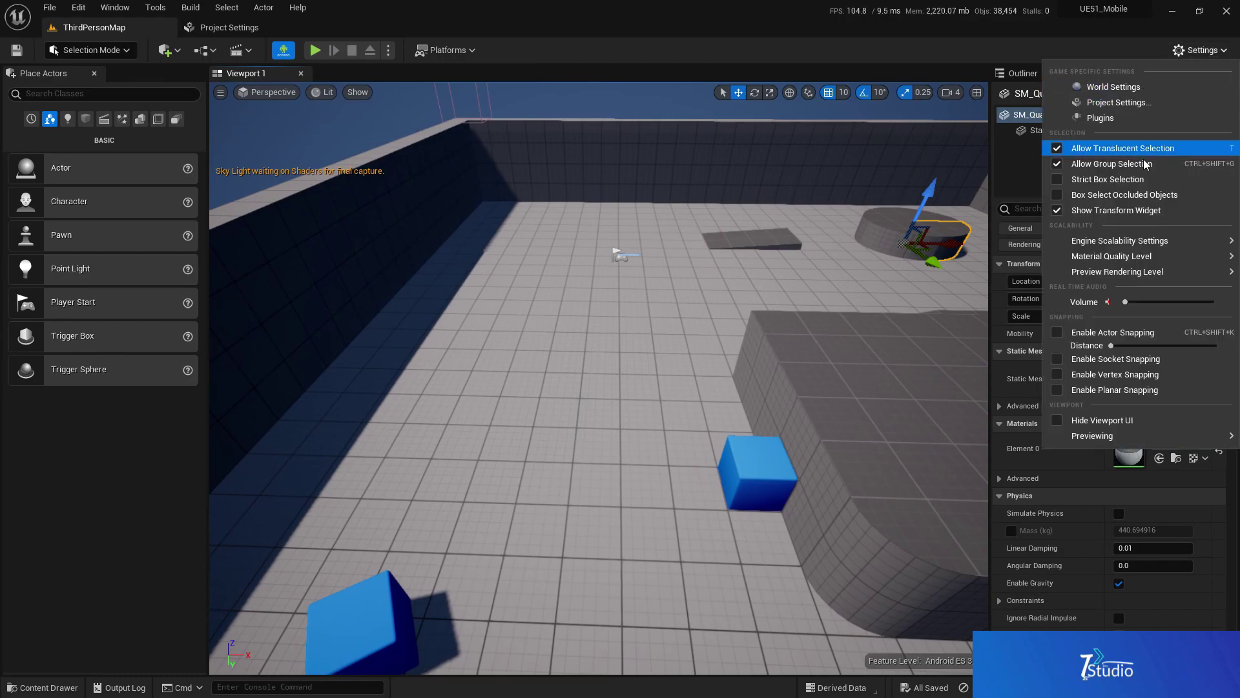
{"action": "mouse_move", "coordinate": [1098, 240]}
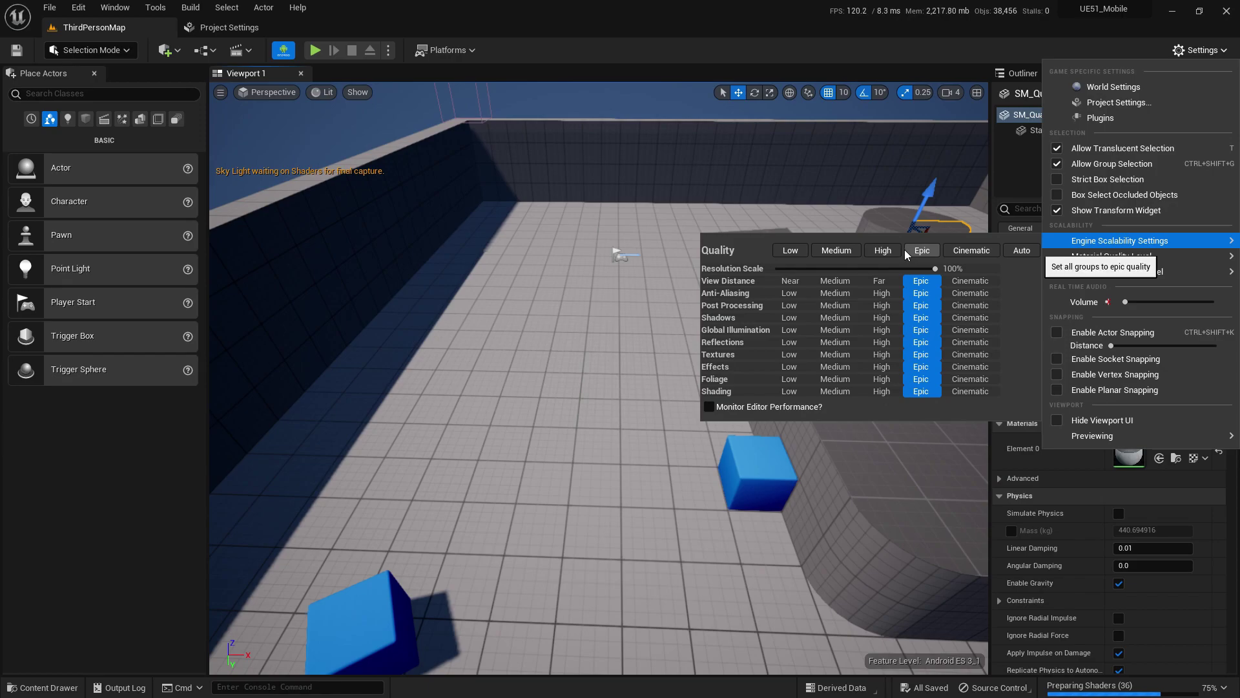
{"action": "key", "text": "w"}
{"action": "right_click_drag", "start_coordinate": [735, 212], "coordinate": [601, 168]}
{"action": "key", "text": "d"}
Play-test the level in the Android preview, running and jumping across the ramps, blocks and round platform, and end the session.
{"action": "left_click", "coordinate": [315, 49]}
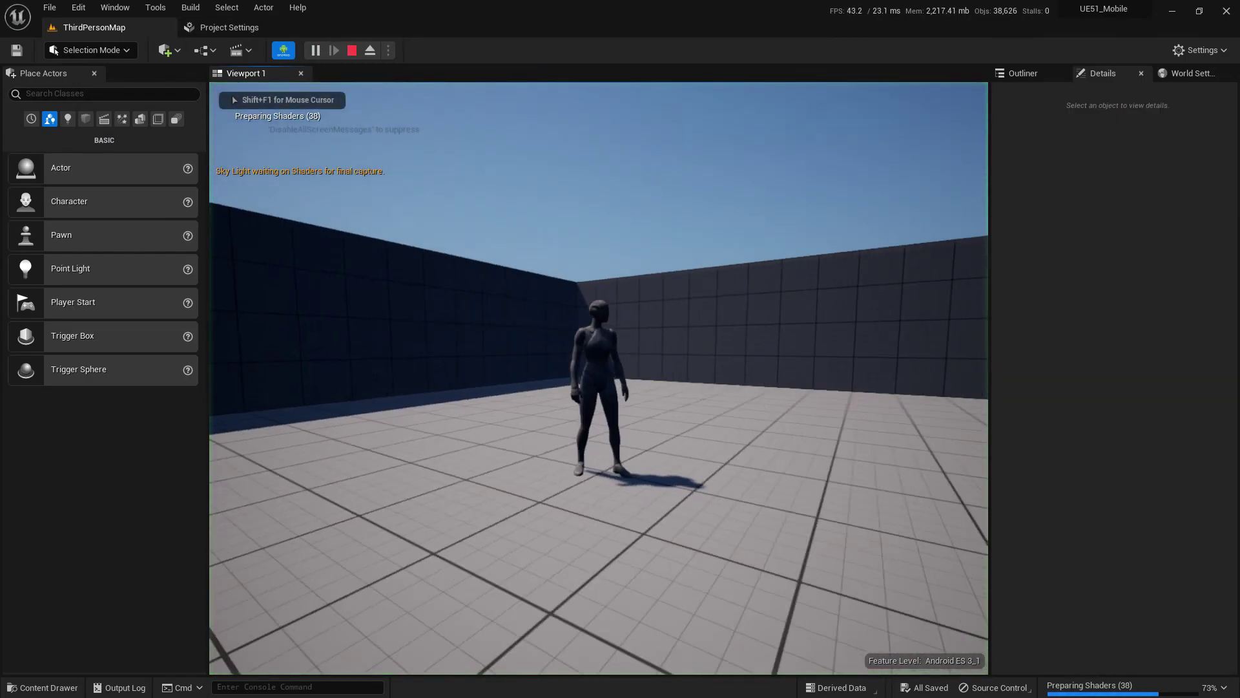
{"action": "key", "text": "w"}
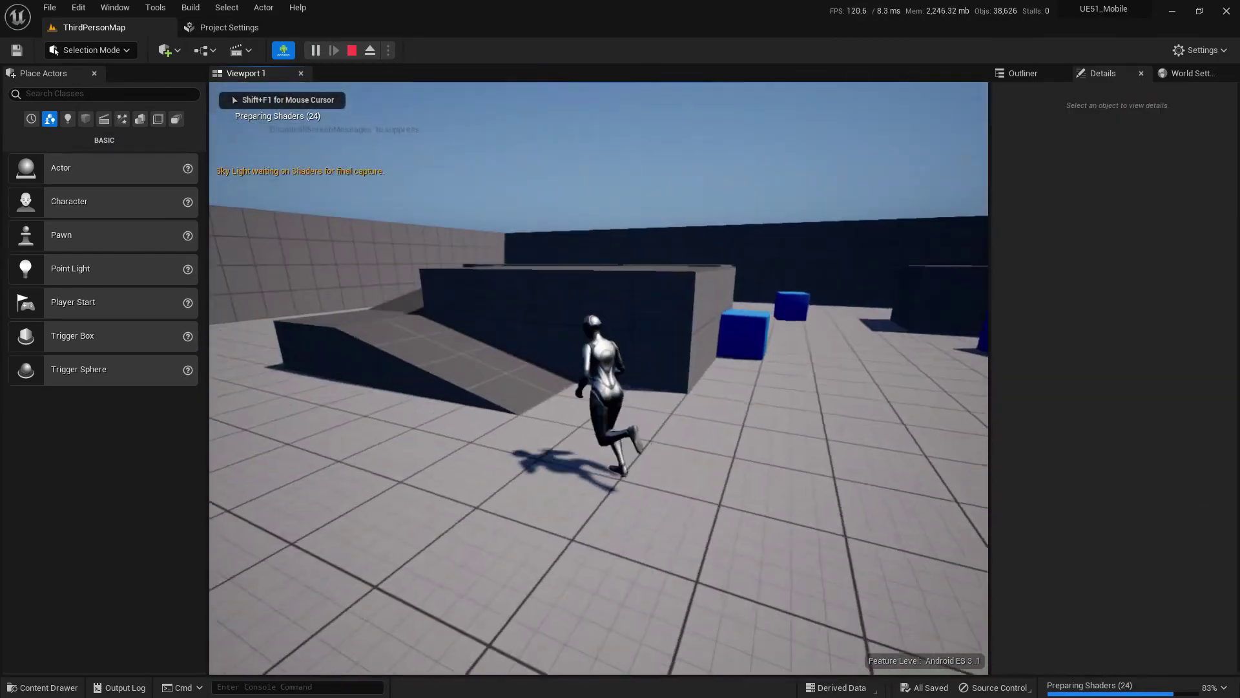
{"action": "key", "text": "space"}
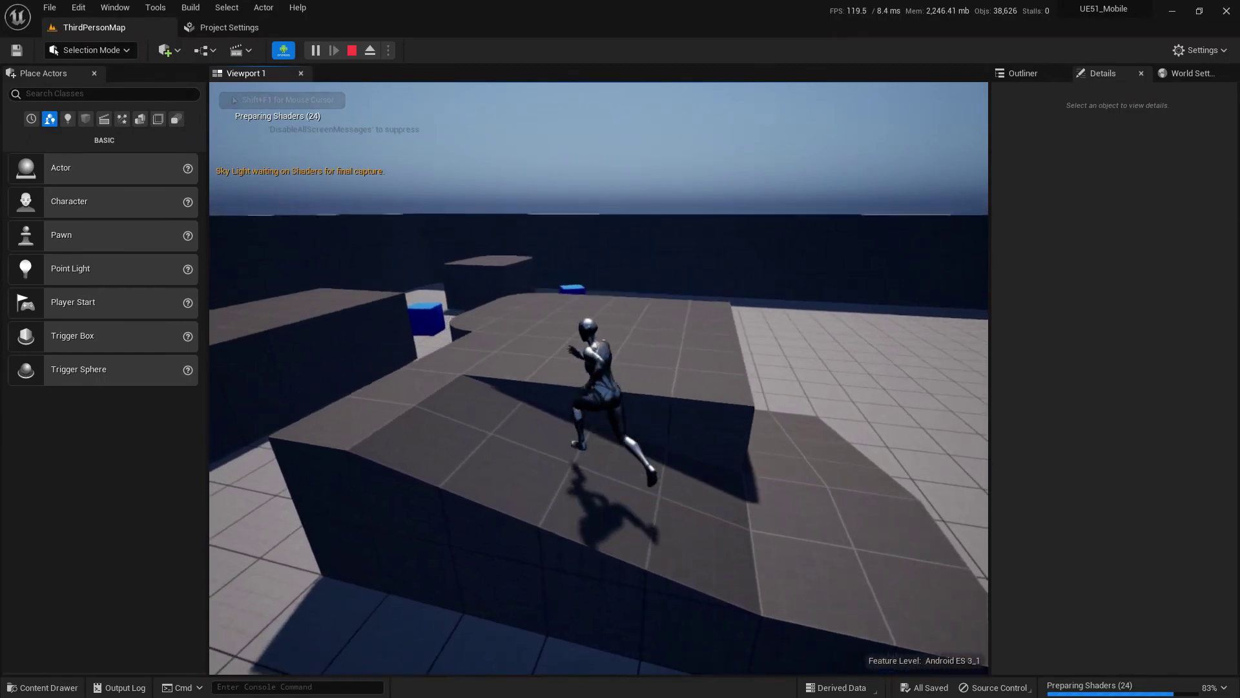
{"action": "key", "text": "space"}
{"action": "key", "text": "space"}
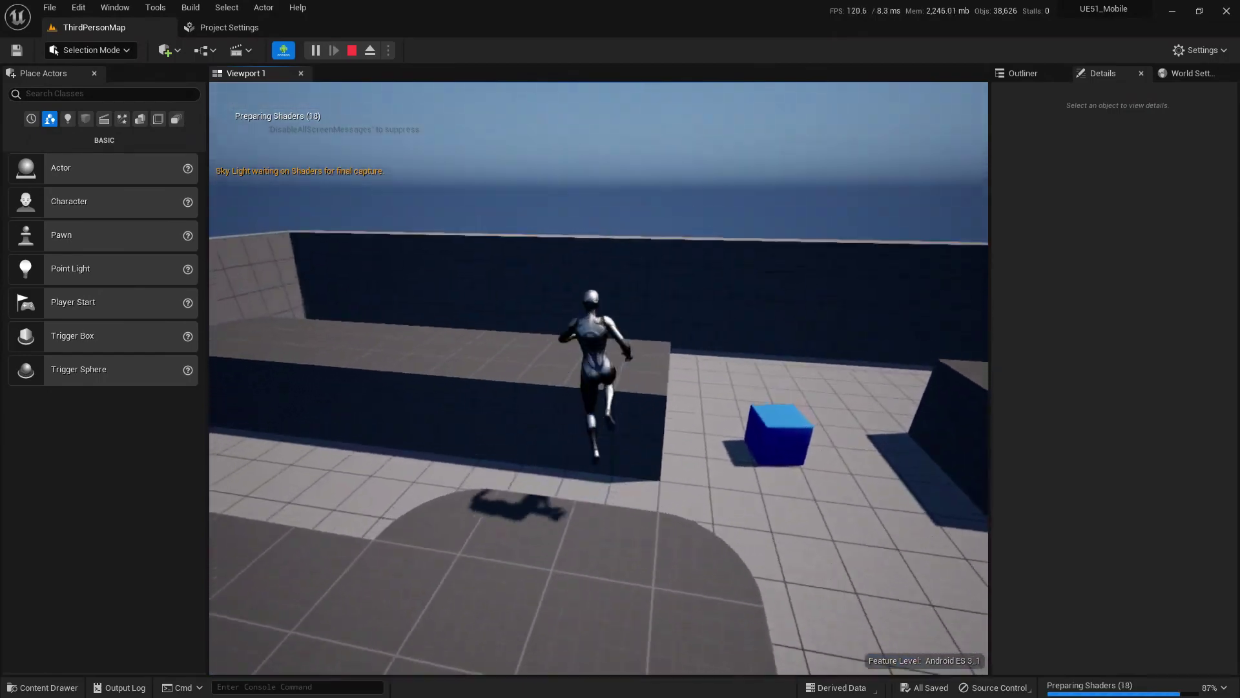
{"action": "key", "text": "w"}
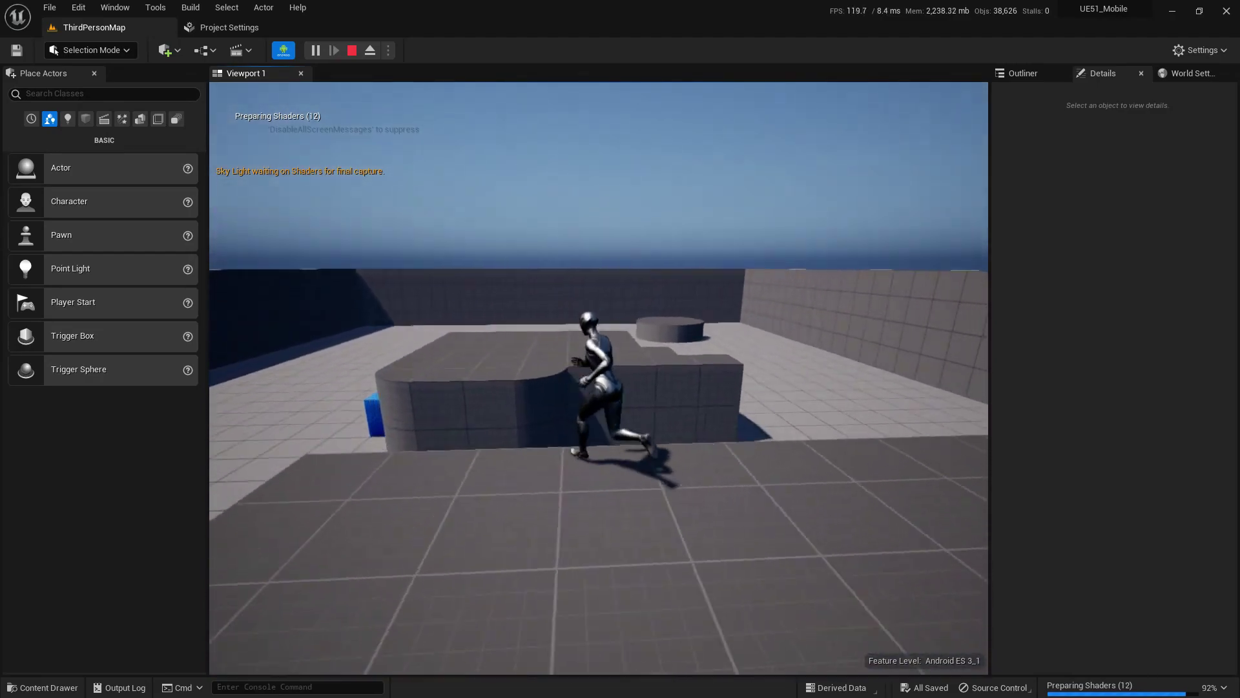
{"action": "key", "text": "space"}
{"action": "key", "text": "space"}
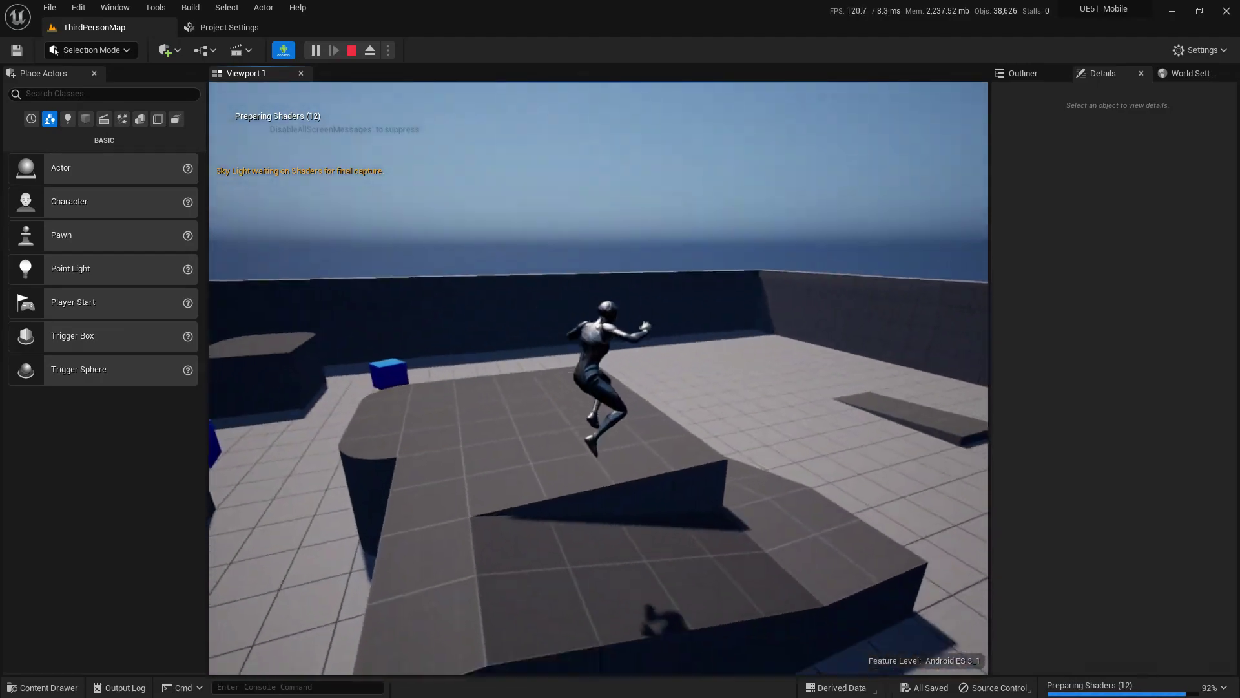
{"action": "key", "text": "w"}
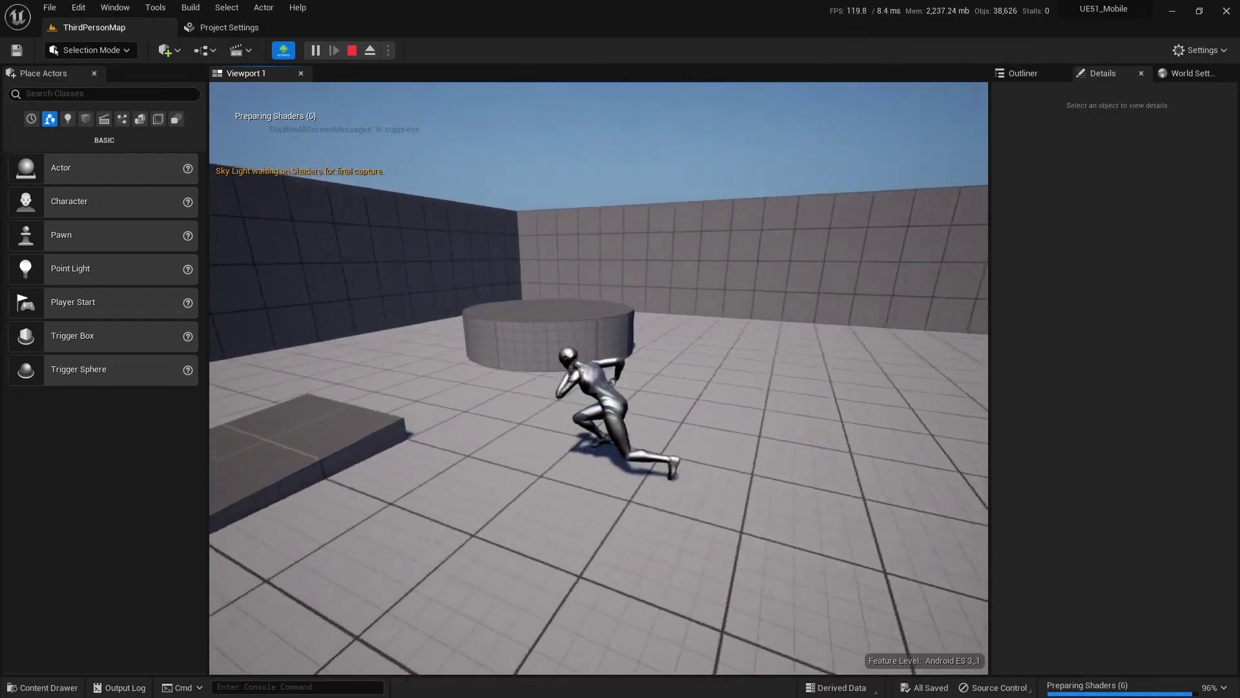
{"action": "key", "text": "space"}
{"action": "key", "text": "w"}
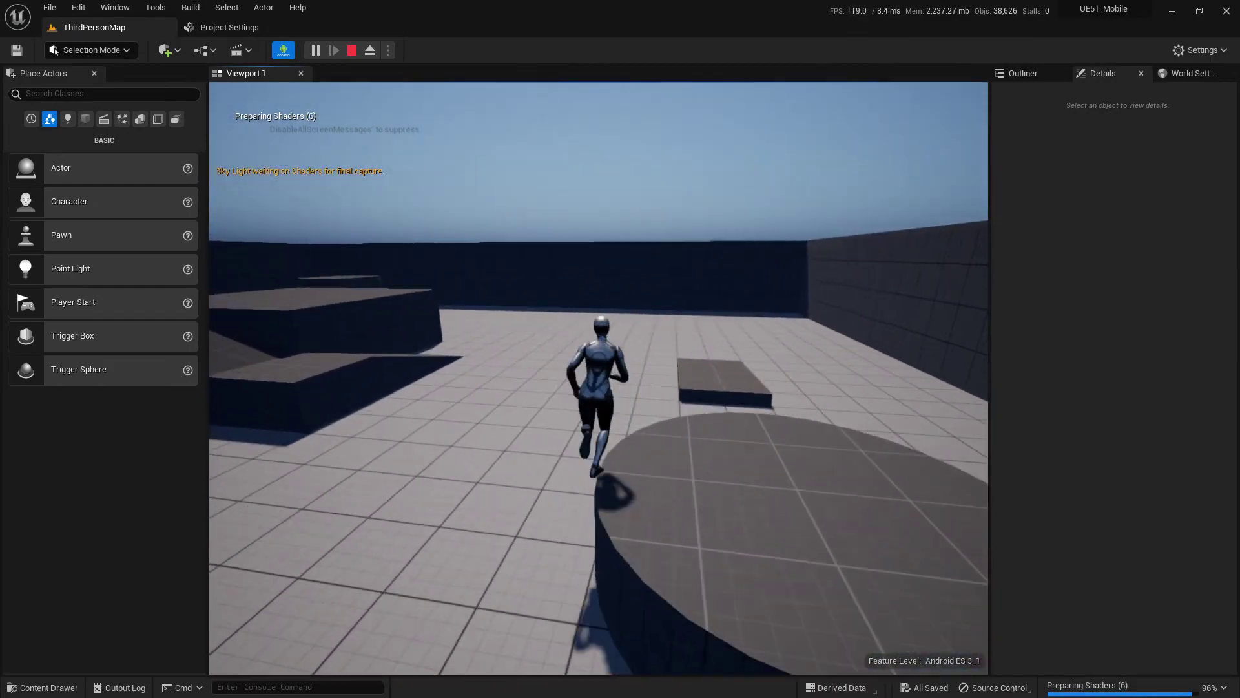
{"action": "key", "text": "space"}
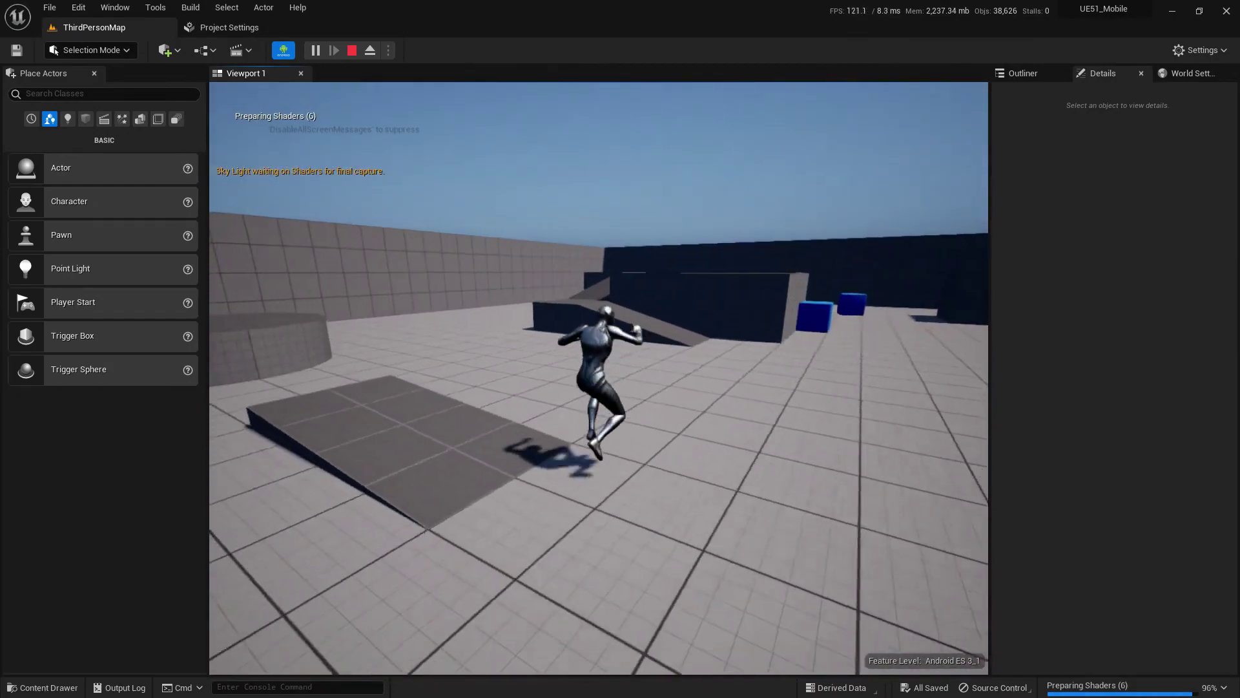
{"action": "key", "text": "w"}
{"action": "key", "text": "w"}
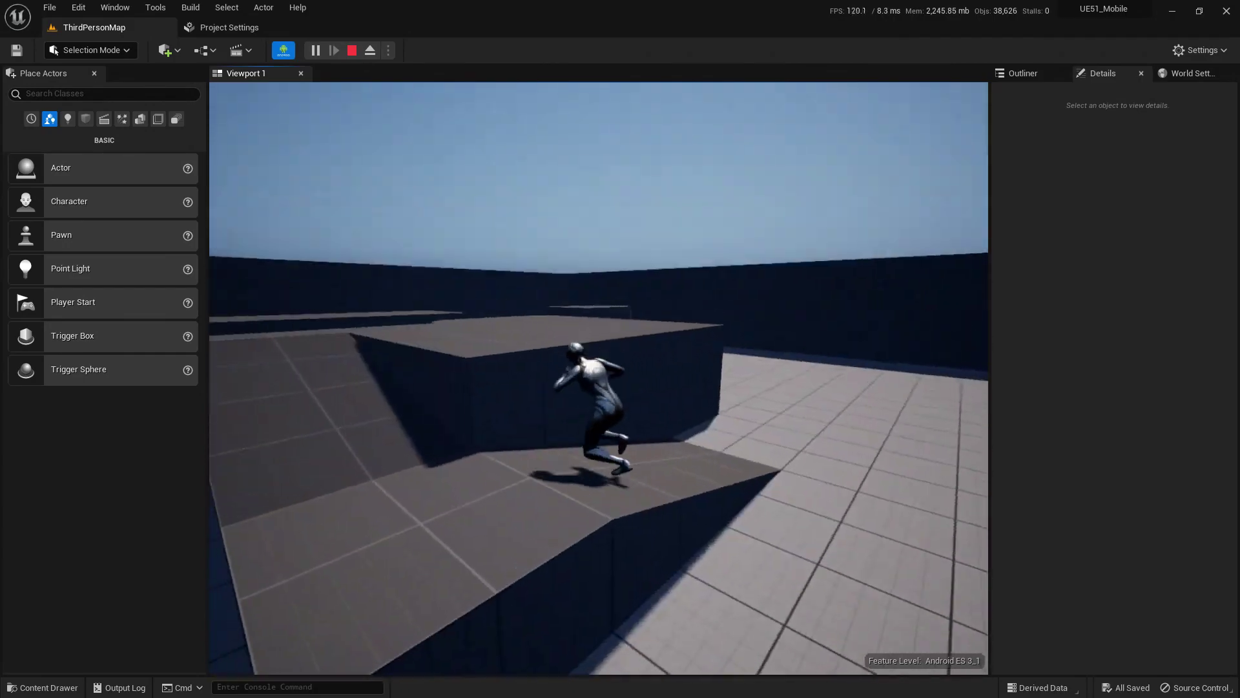
{"action": "key", "text": "space"}
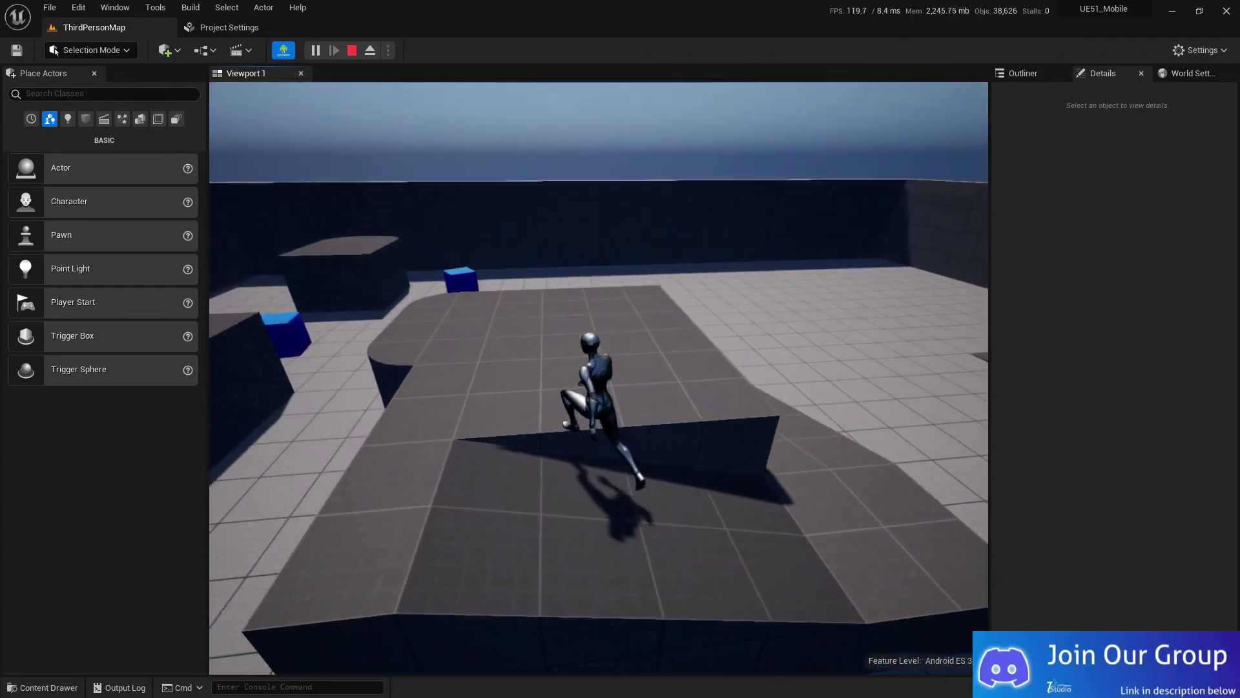
{"action": "key", "text": "w"}
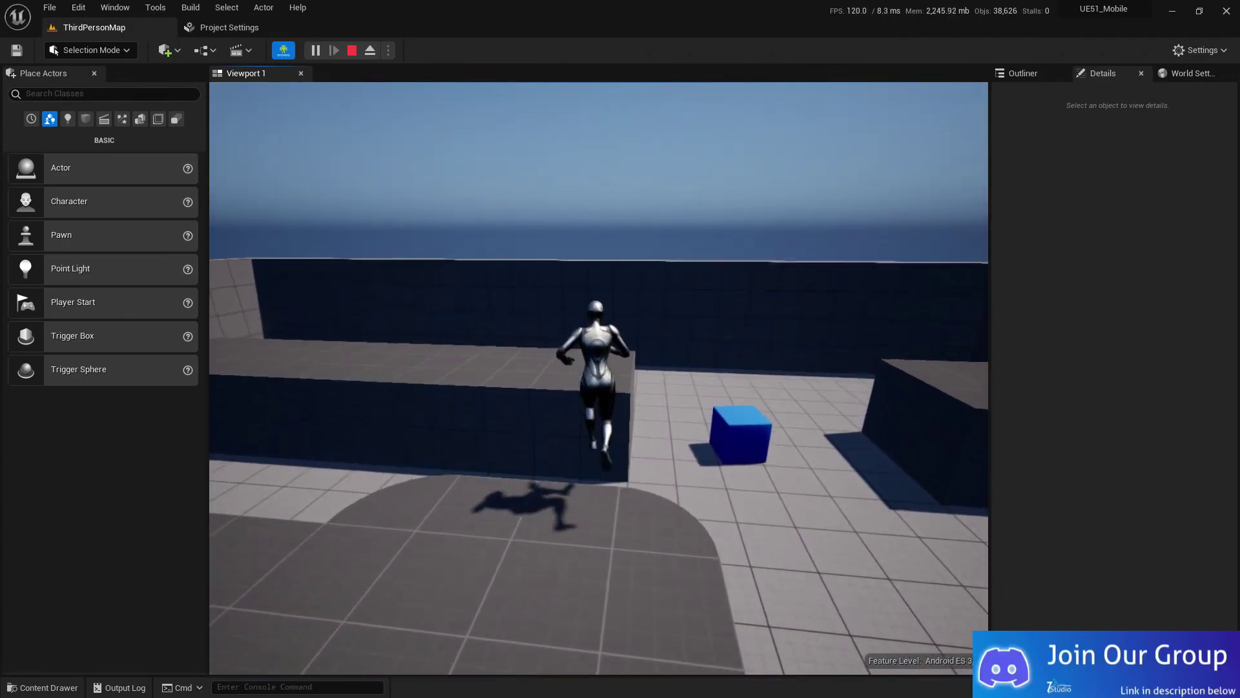
{"action": "key", "text": "w"}
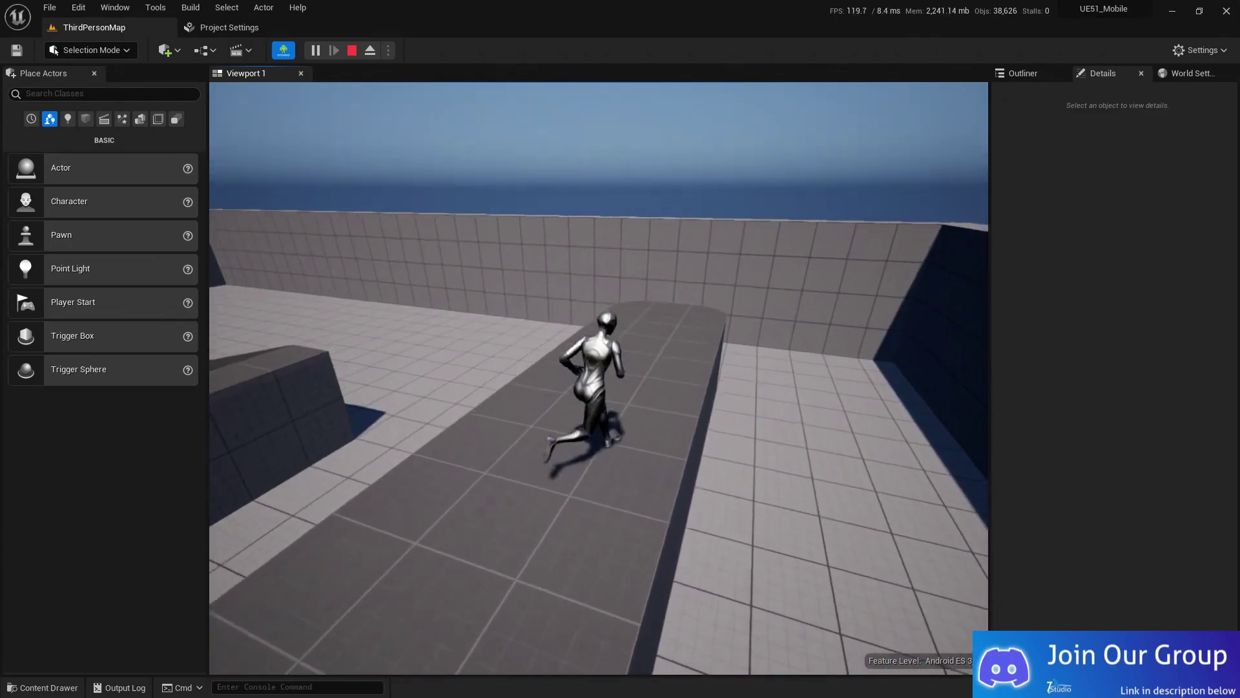
{"action": "key", "text": "w"}
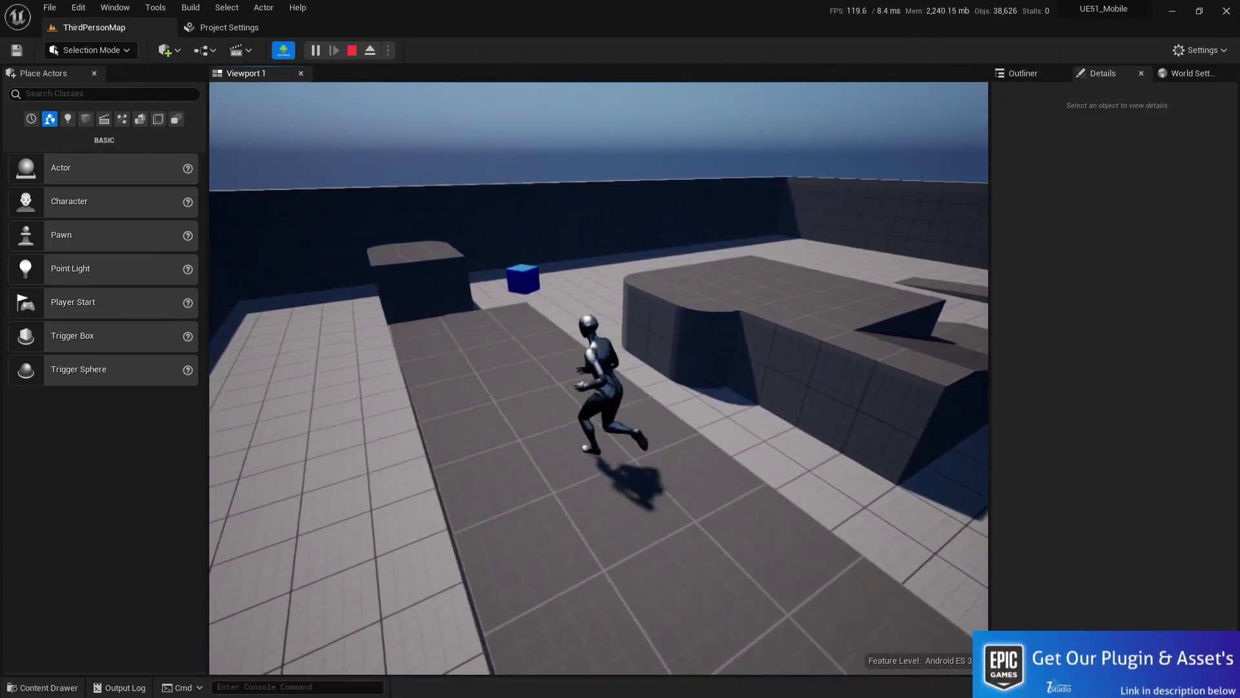
{"action": "key", "text": "w"}
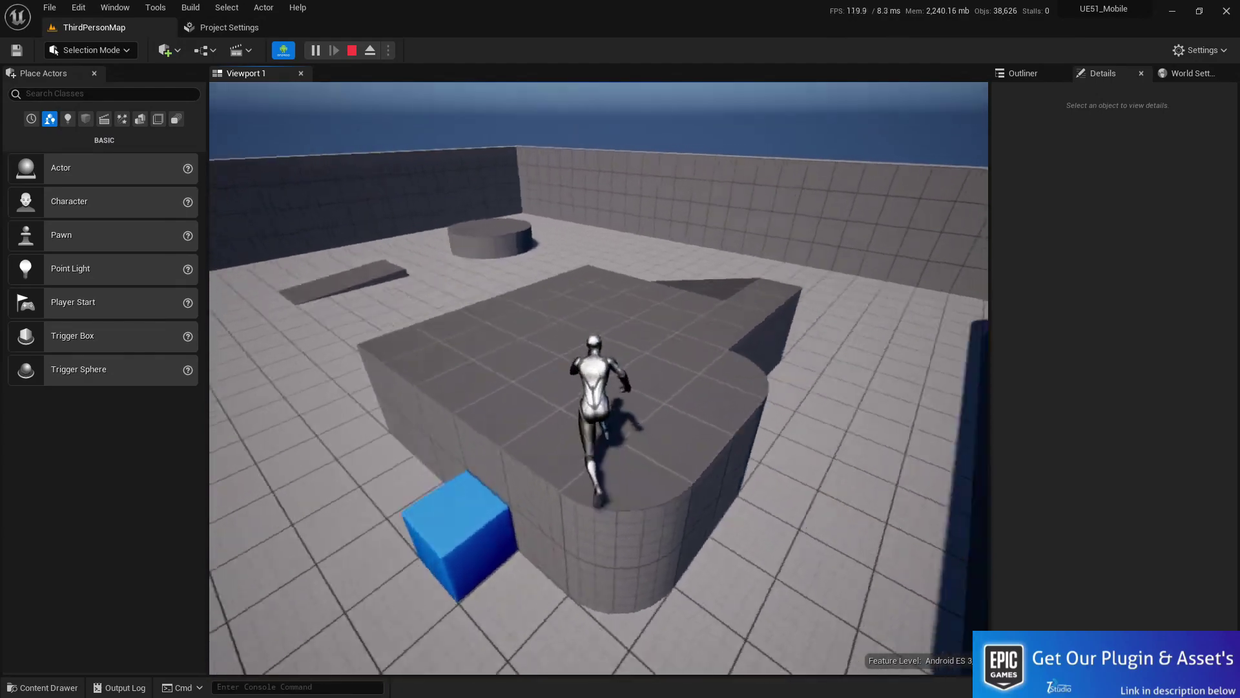
{"action": "key", "text": "w"}
{"action": "key", "text": "space"}
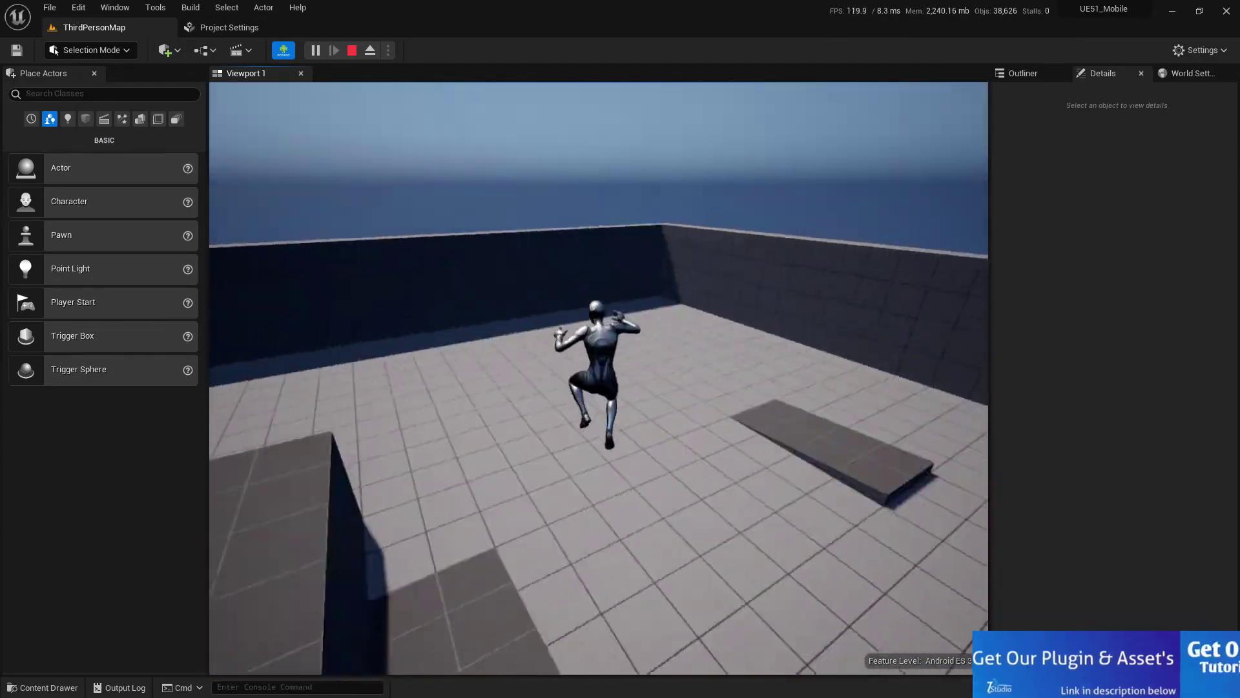
{"action": "key", "text": "space"}
{"action": "key", "text": "w"}
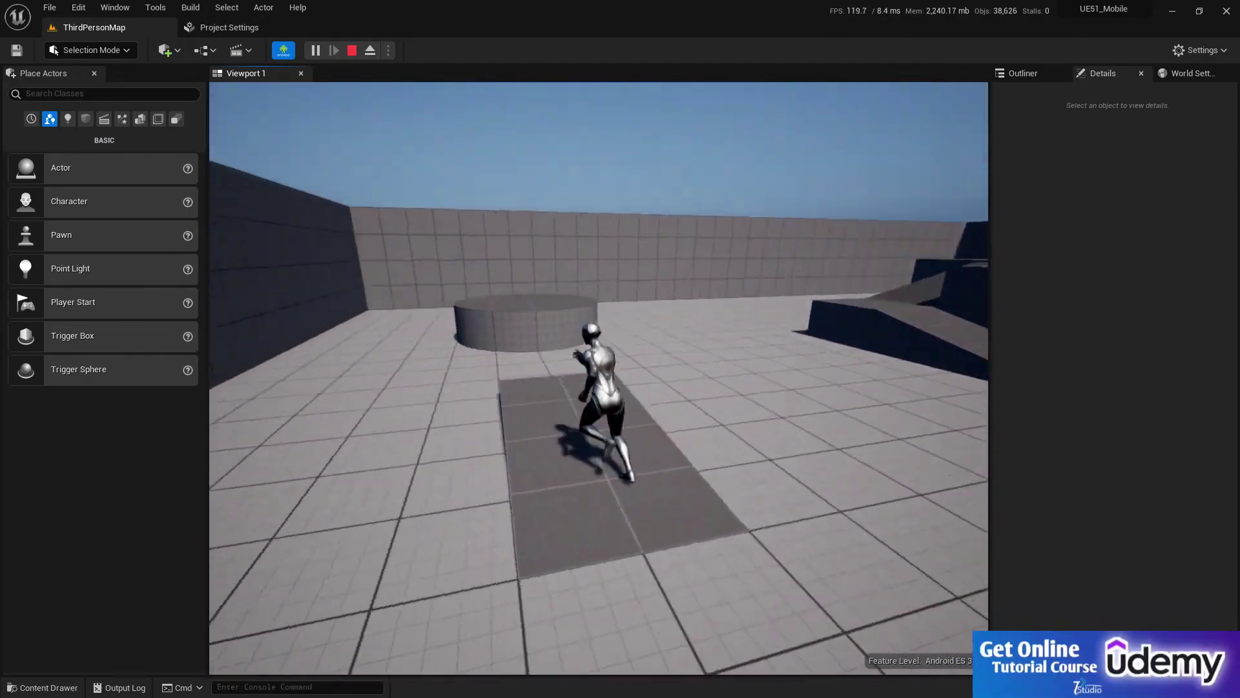
{"action": "key", "text": "w"}
{"action": "key", "text": "space"}
{"action": "key", "text": "w"}
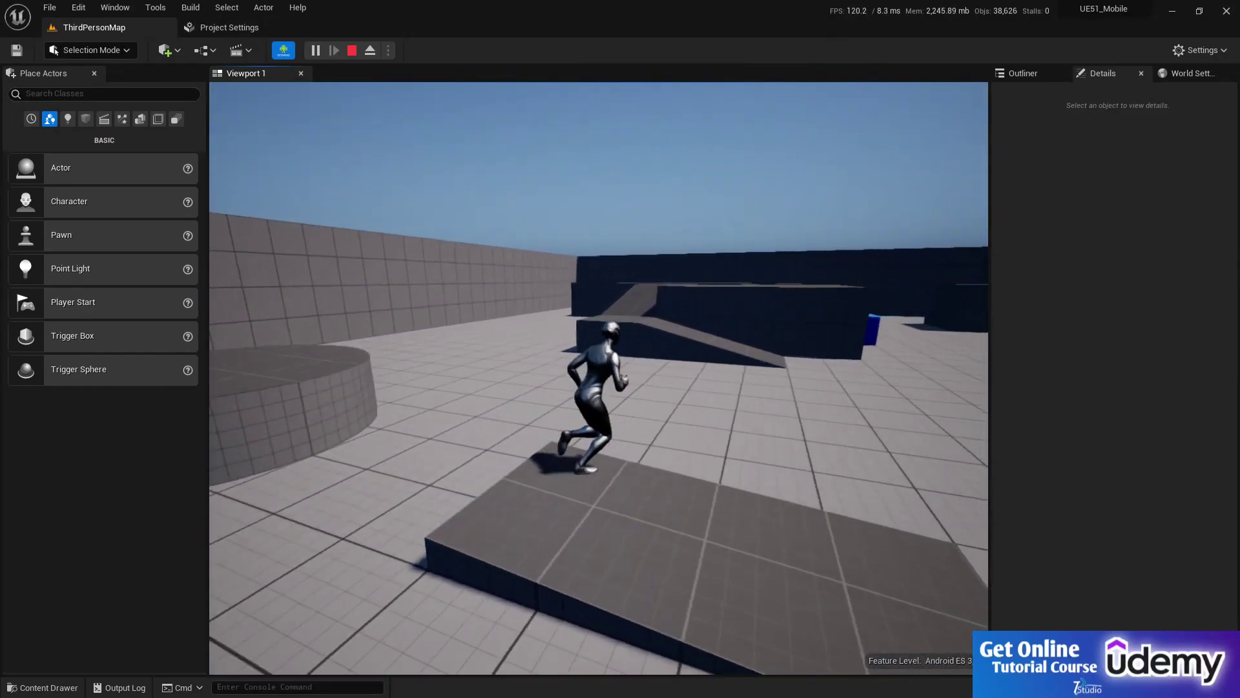
{"action": "key", "text": "space"}
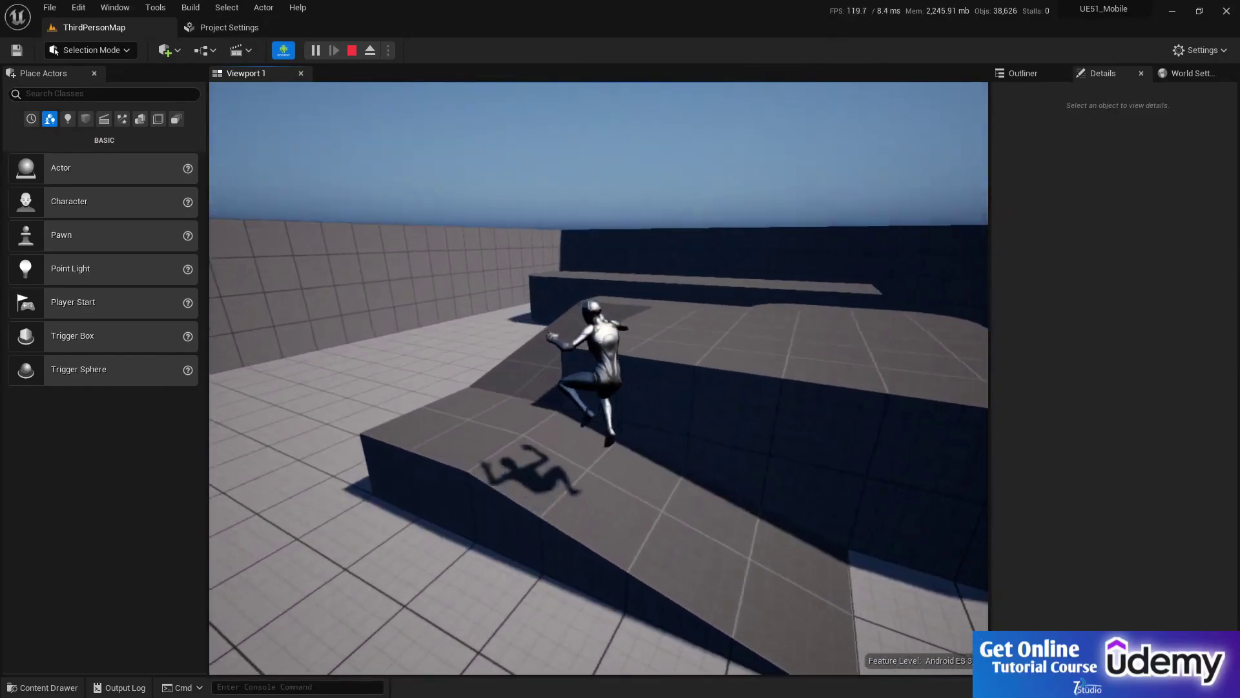
{"action": "key", "text": "Escape"}
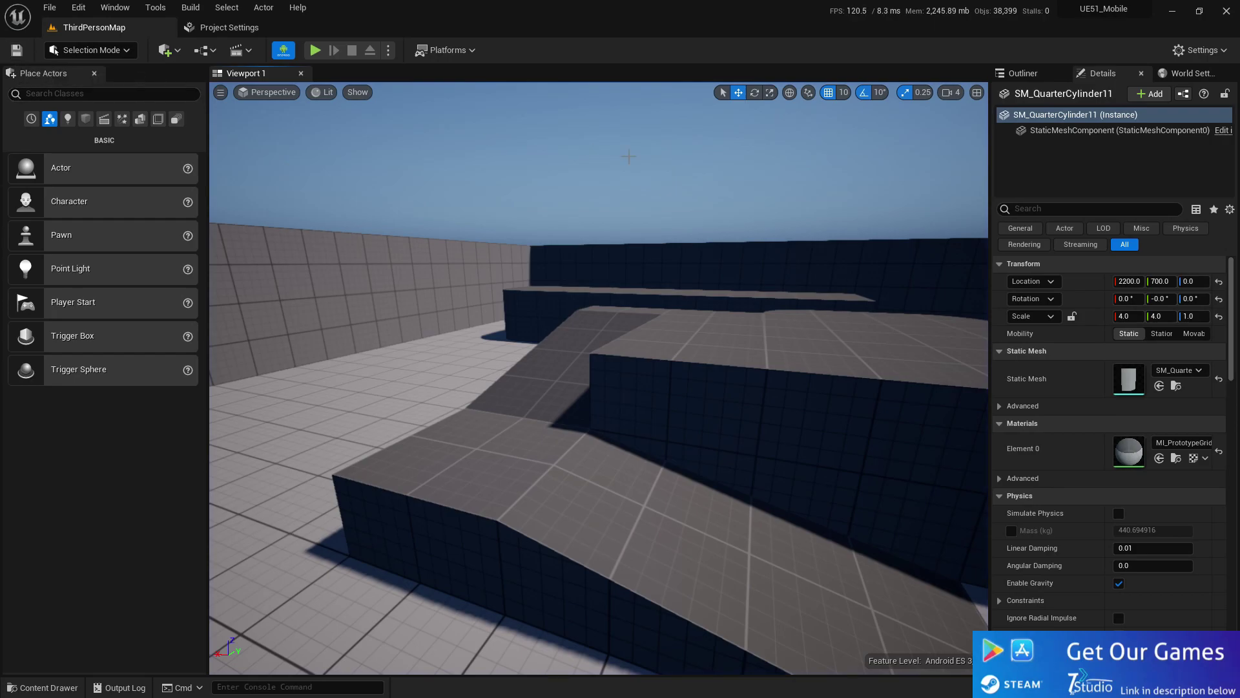
Examine the whole walled level from elevated viewpoints under the Android ES 3_1 preview.
{"action": "key", "text": "s"}
{"action": "right_click_drag", "start_coordinate": [599, 378], "coordinate": [598, 440]}
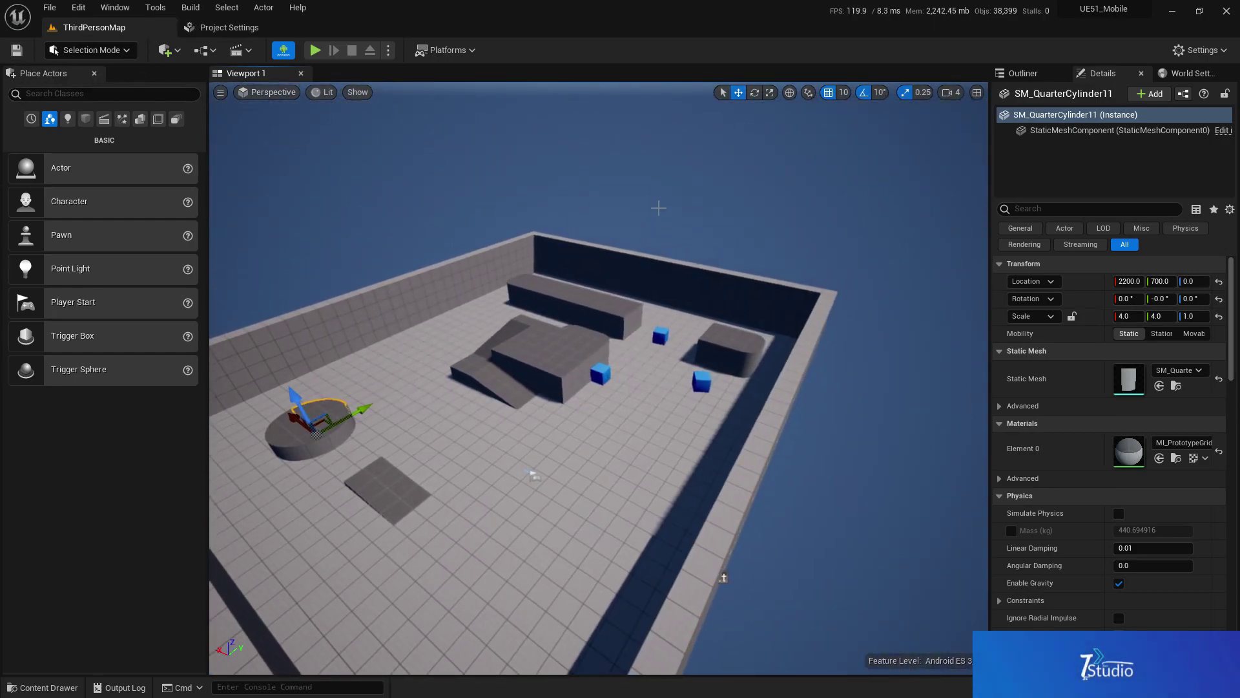
{"action": "right_click_drag", "start_coordinate": [659, 208], "coordinate": [620, 220]}
{"action": "key", "text": "d"}
{"action": "right_click_drag", "start_coordinate": [439, 432], "coordinate": [466, 229]}
{"action": "key", "text": "w"}
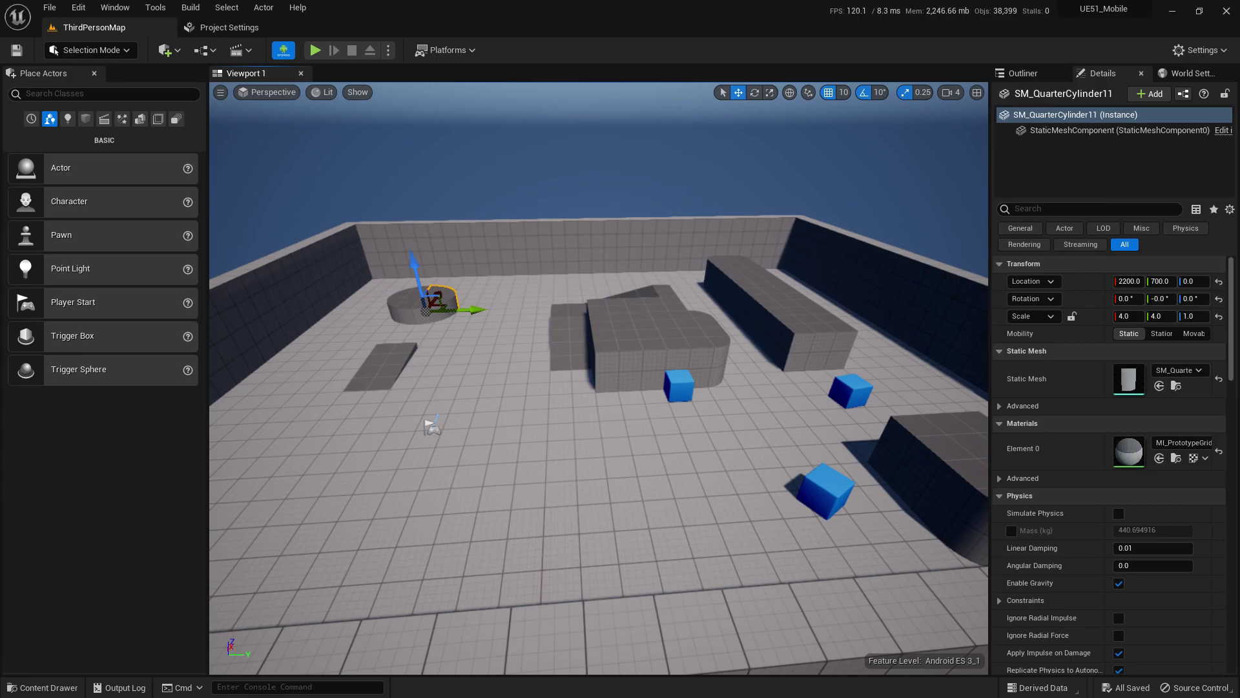